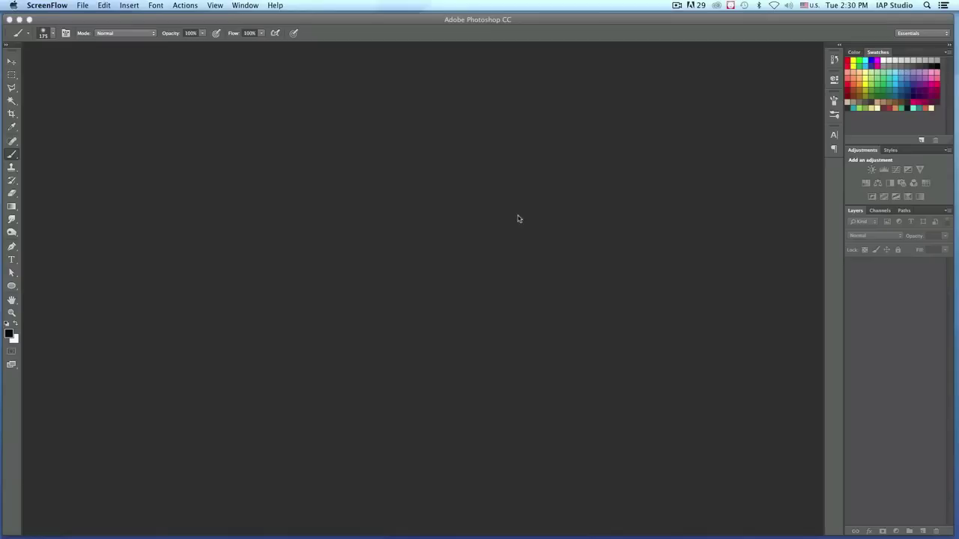
Step: Bring Photoshop forward, start a new document and switch its size units to Pixels
{"action": "left_click", "coordinate": [82, 5]}
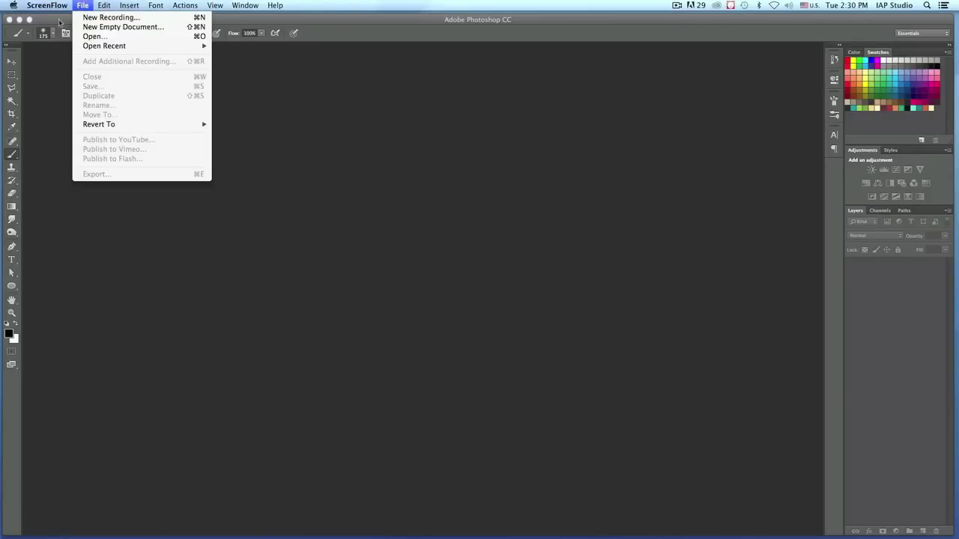
{"action": "left_click", "coordinate": [59, 27]}
{"action": "left_click", "coordinate": [76, 7]}
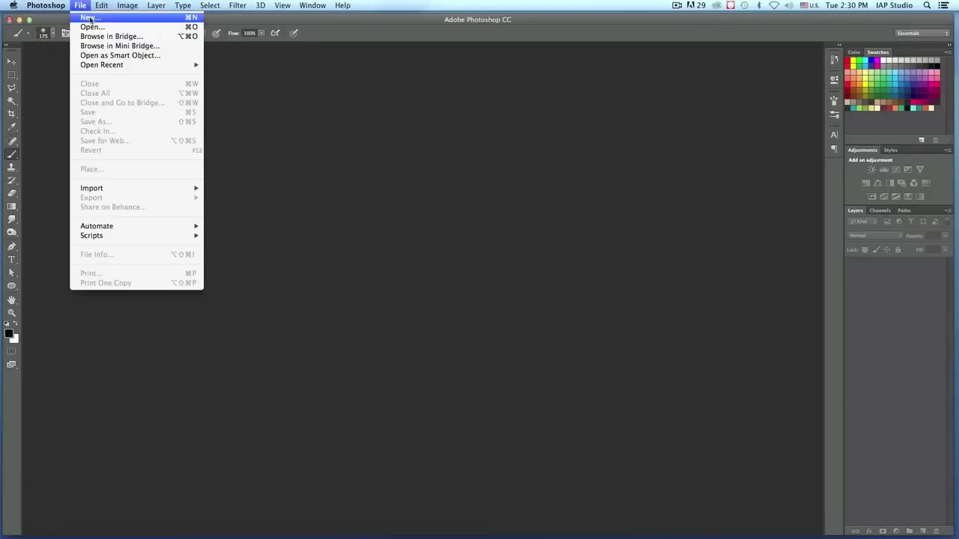
{"action": "left_click", "coordinate": [91, 18]}
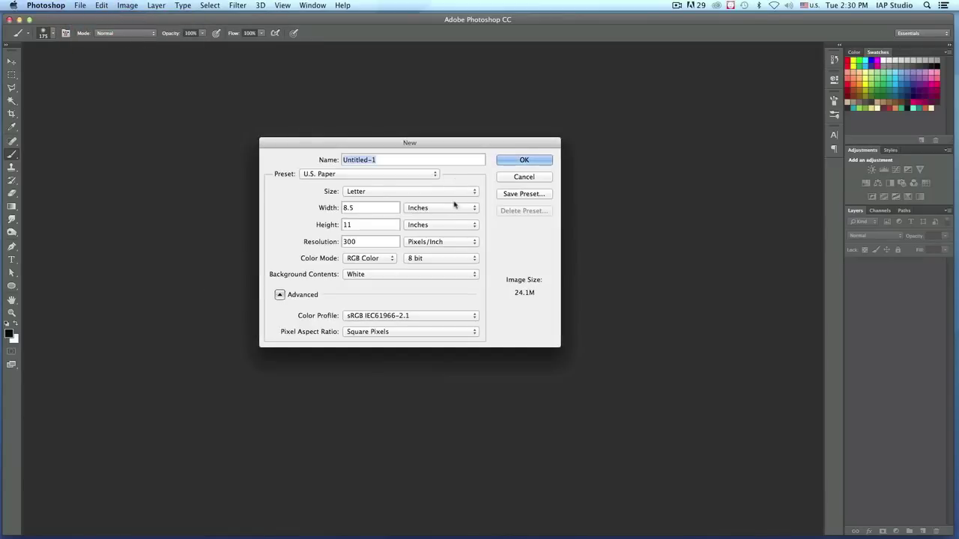
{"action": "left_click", "coordinate": [448, 208]}
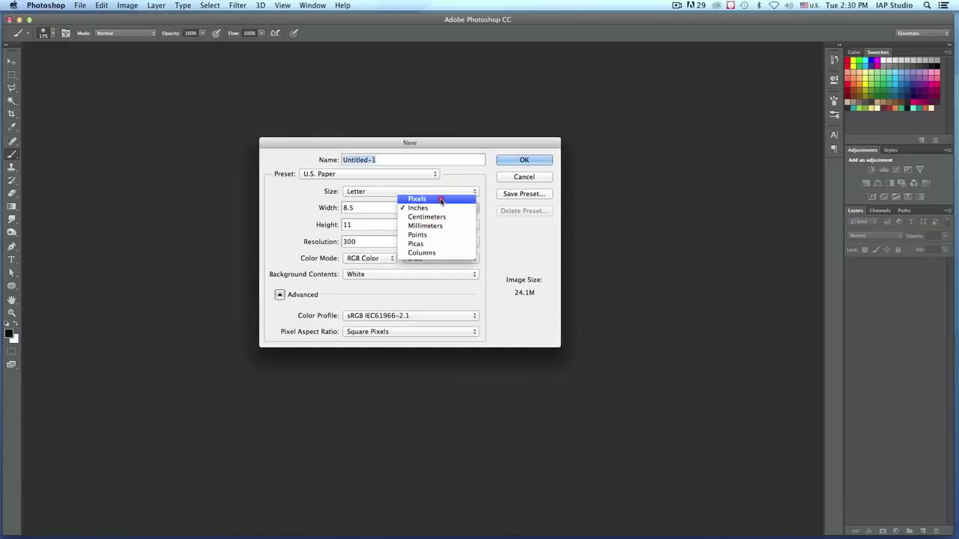
{"action": "left_click", "coordinate": [439, 199]}
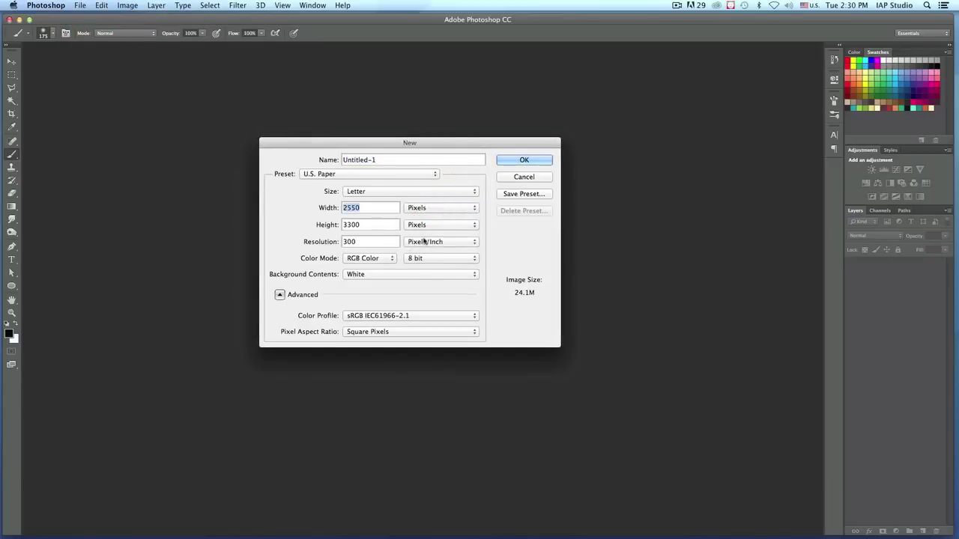
Step: Set the new document to Resolution 72, Width 50 and Height 50 pixels
{"action": "double_click", "coordinate": [364, 245]}
{"action": "type", "text": "72"}
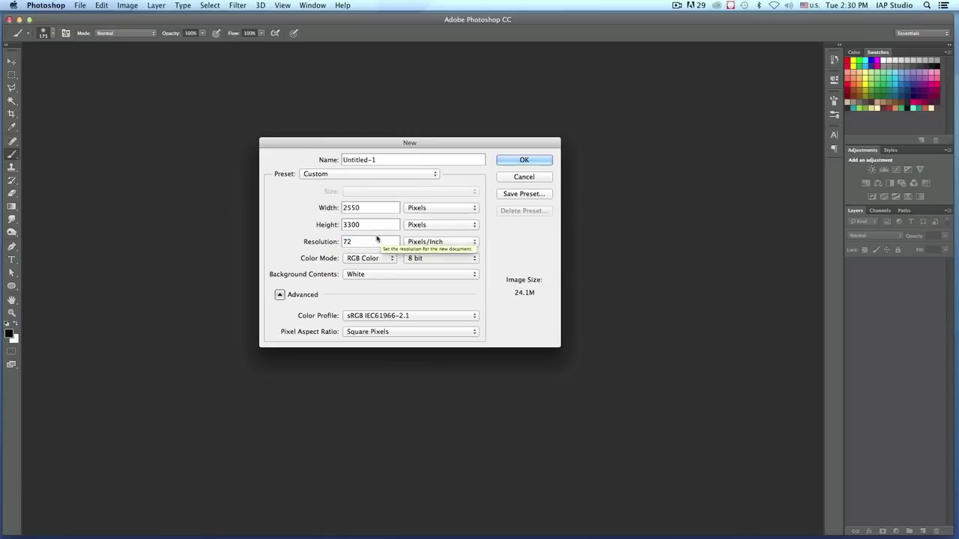
{"action": "left_click", "coordinate": [373, 209]}
{"action": "left_click_drag", "start_coordinate": [373, 209], "coordinate": [338, 208]}
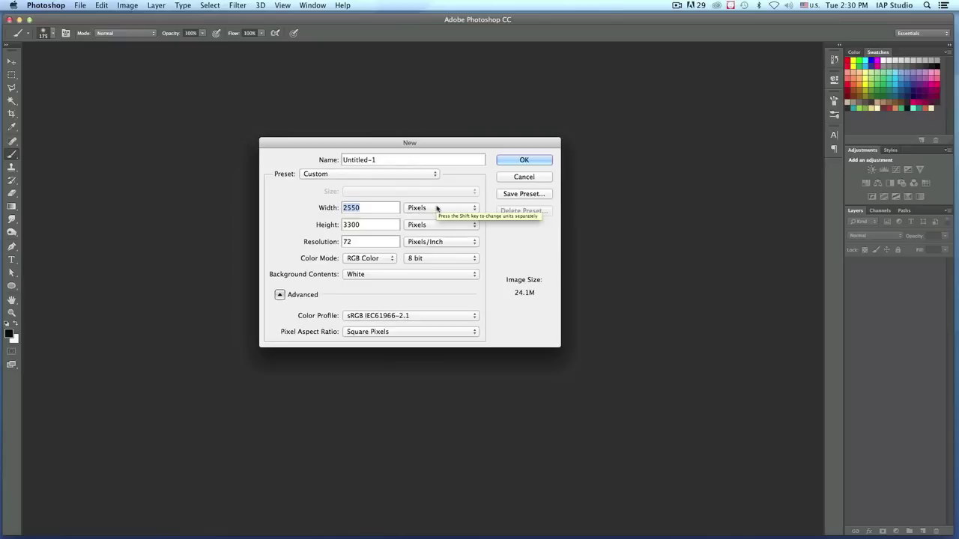
{"action": "type", "text": "50"}
{"action": "left_click_drag", "start_coordinate": [390, 224], "coordinate": [341, 225]}
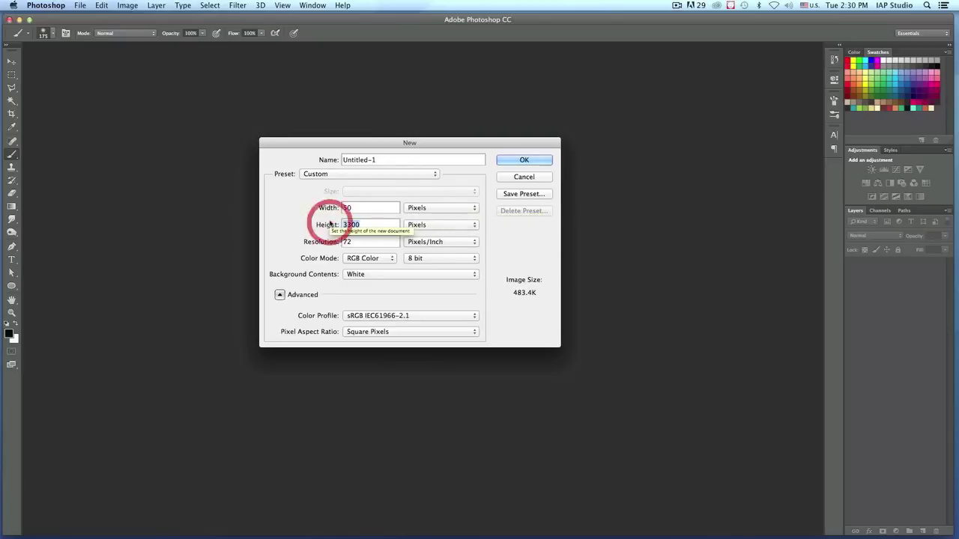
{"action": "type", "text": "50"}
Step: Confirm the settings and create the 50 × 50 pixel white document
{"action": "left_click", "coordinate": [375, 242]}
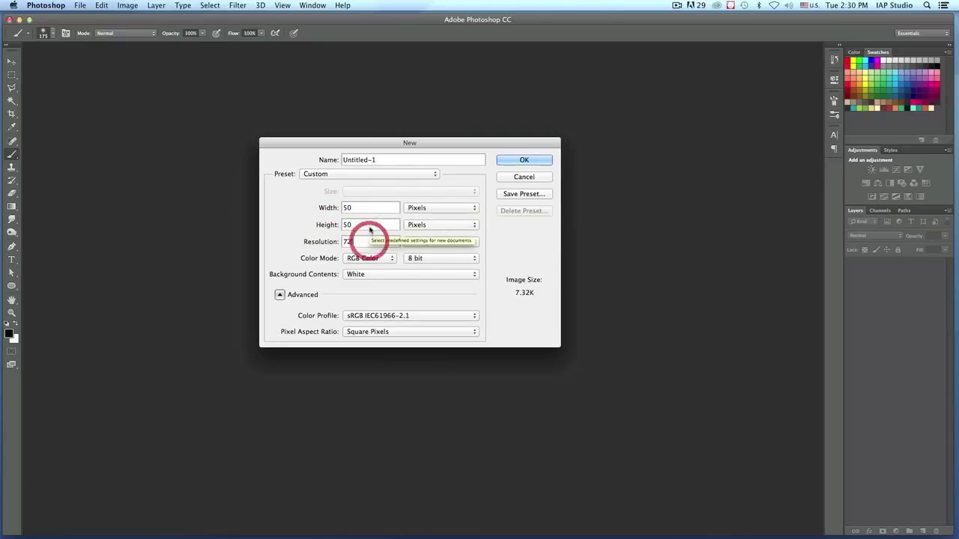
{"action": "left_click", "coordinate": [368, 221]}
{"action": "left_click", "coordinate": [371, 209]}
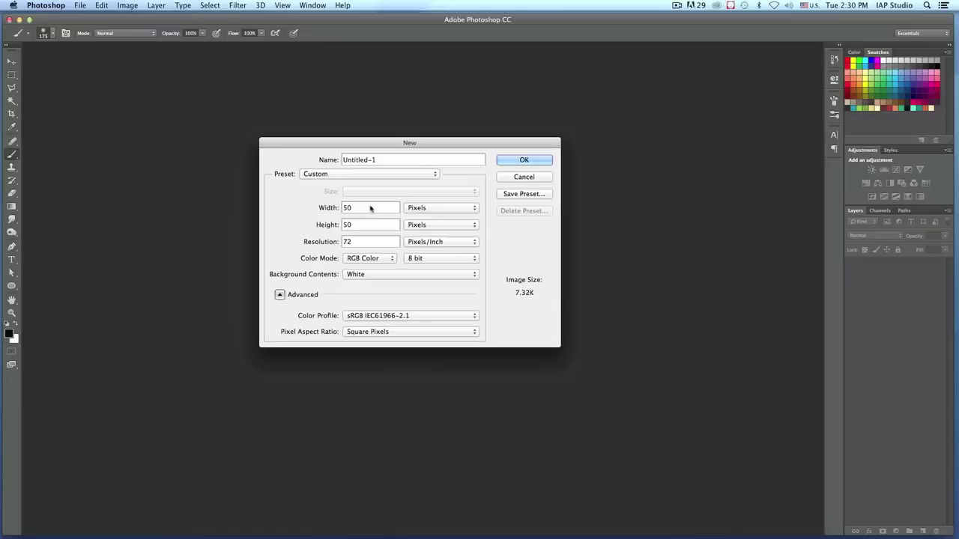
{"action": "left_click", "coordinate": [370, 208]}
{"action": "left_click", "coordinate": [527, 160]}
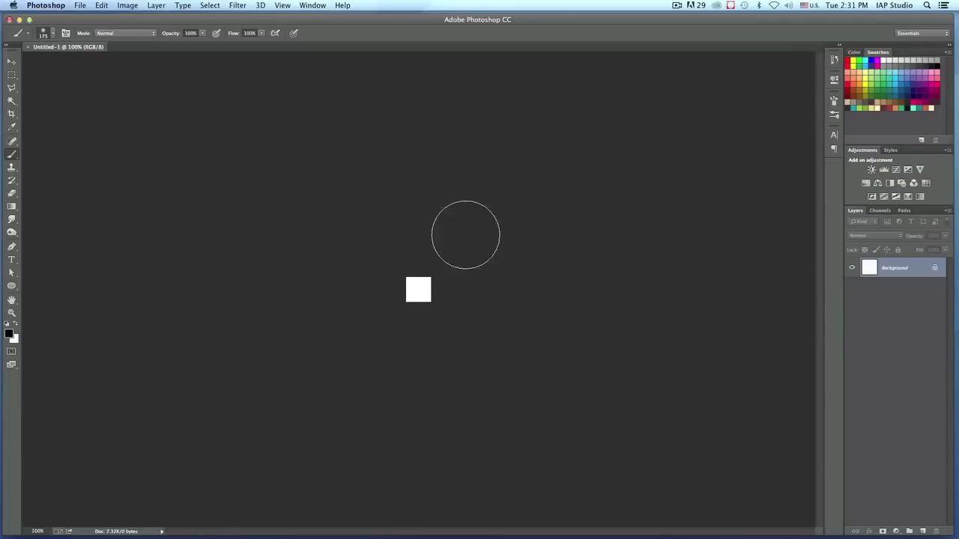
Step: Zoom the blank Untitled-1 canvas in to 3200%, then back out to 1600%
{"action": "left_click", "coordinate": [11, 313]}
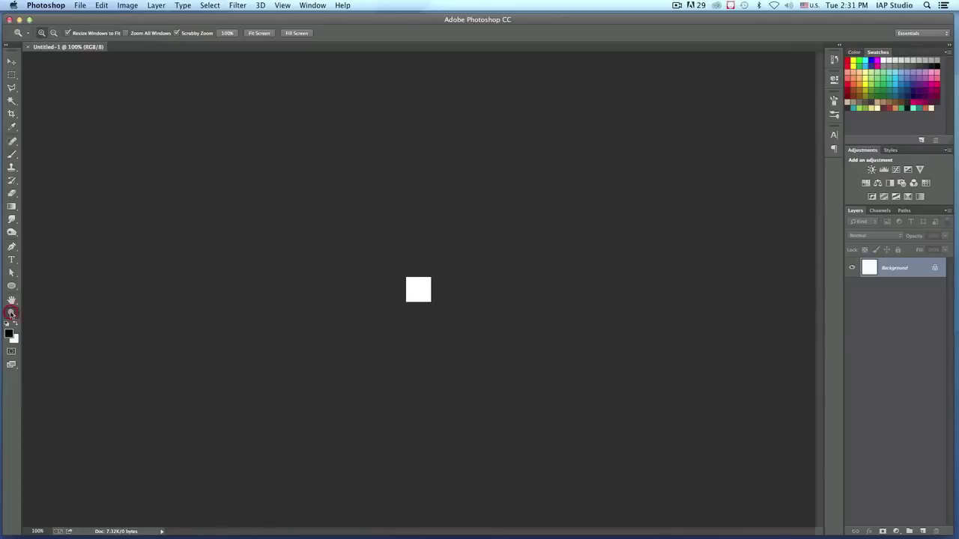
{"action": "left_click", "coordinate": [419, 294]}
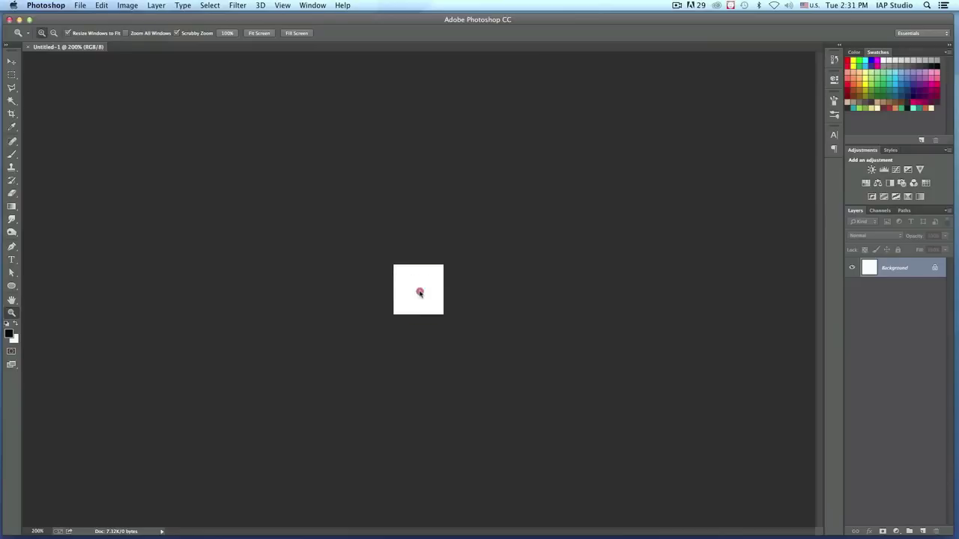
{"action": "left_click", "coordinate": [420, 293]}
{"action": "left_click", "coordinate": [419, 294]}
{"action": "left_click", "coordinate": [419, 294]}
{"action": "left_click", "coordinate": [420, 294]}
{"action": "left_click", "coordinate": [419, 294]}
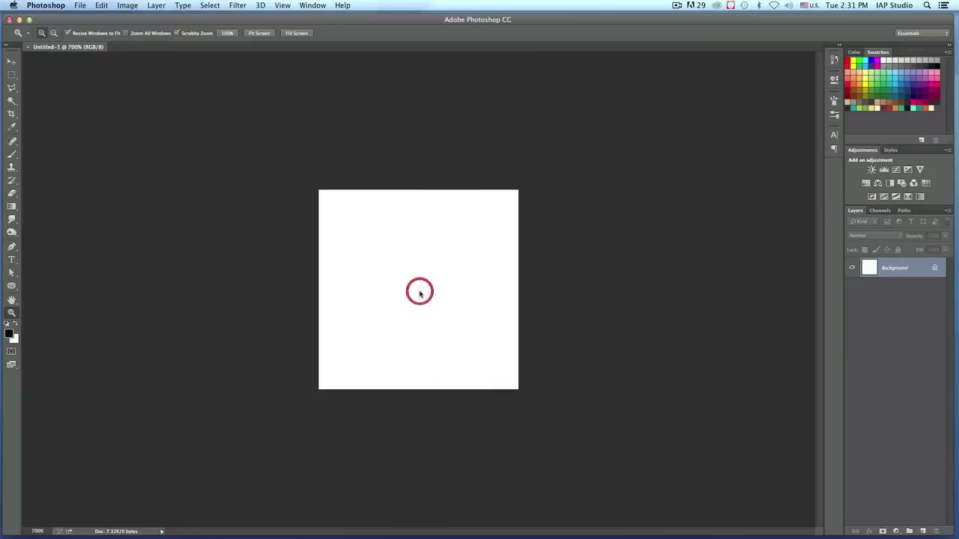
{"action": "left_click", "coordinate": [420, 294]}
{"action": "left_click", "coordinate": [419, 294]}
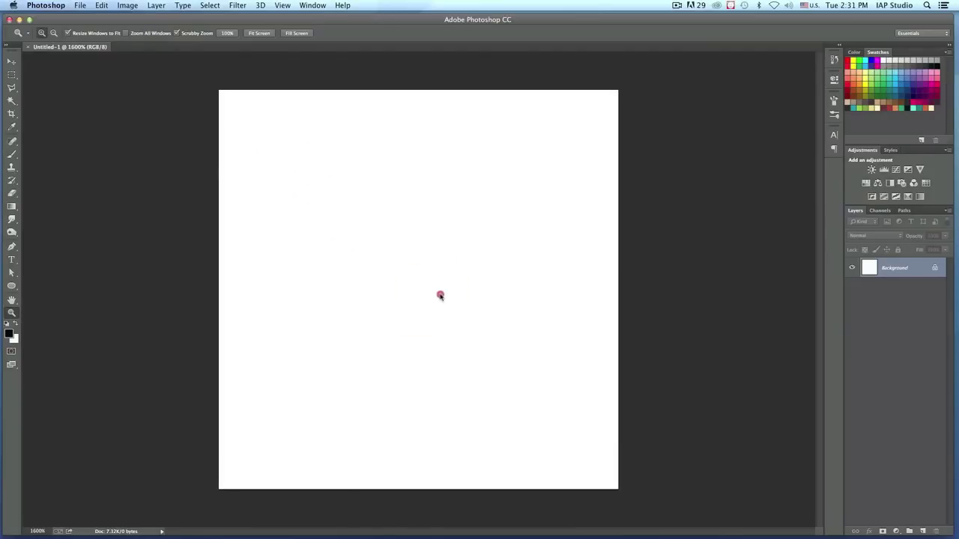
{"action": "left_click", "coordinate": [436, 295]}
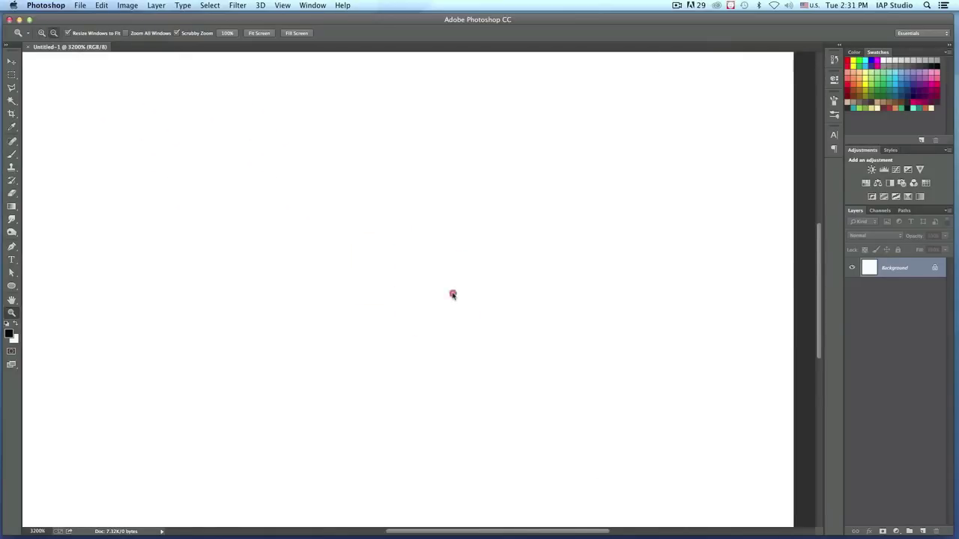
{"action": "left_click", "coordinate": [452, 294], "text": "alt"}
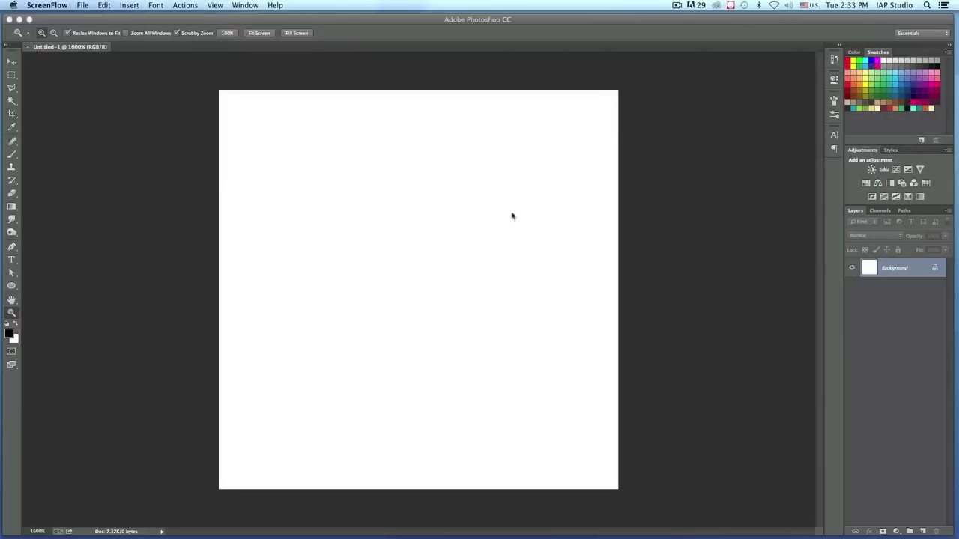
{"action": "left_click", "coordinate": [216, 5]}
Step: Turn on the canvas grid through View > Show > Grid
{"action": "left_click", "coordinate": [135, 21]}
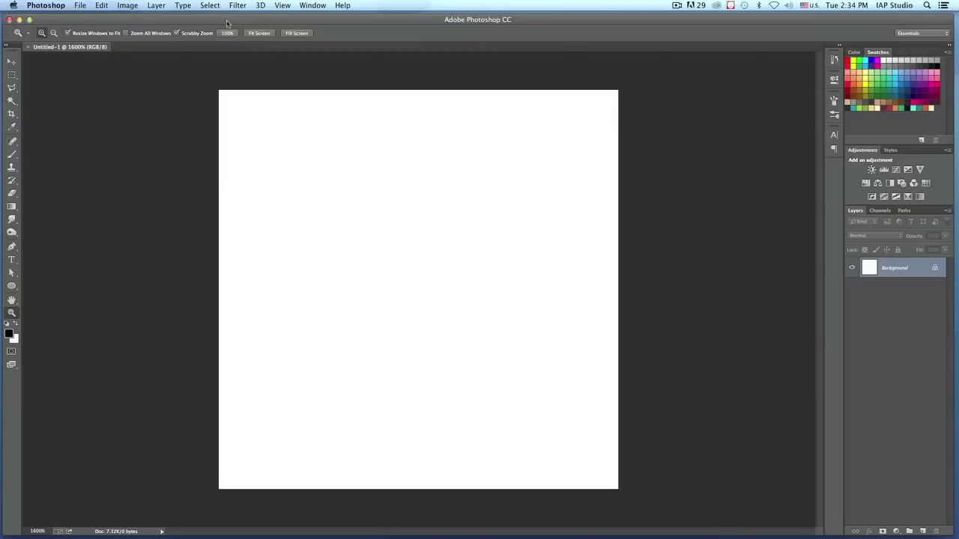
{"action": "left_click", "coordinate": [283, 6]}
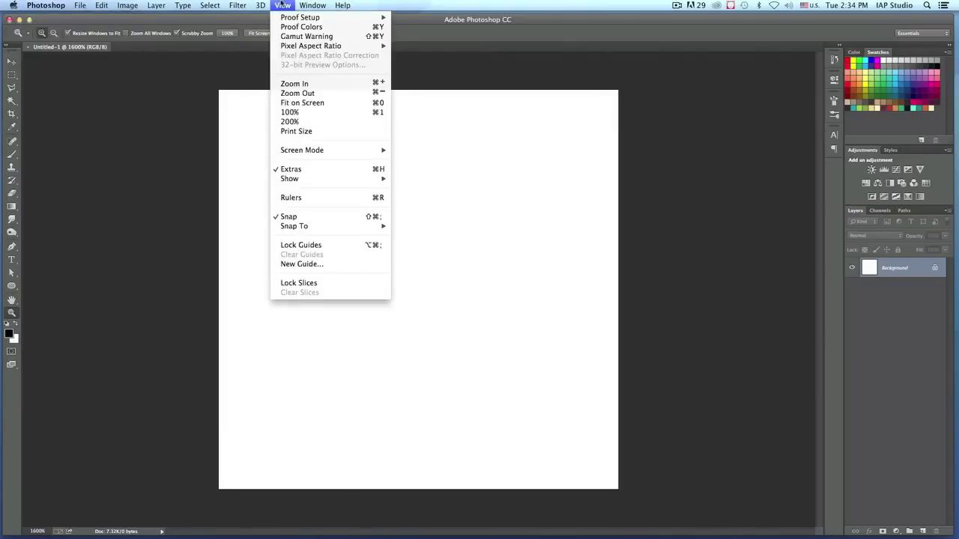
{"action": "mouse_move", "coordinate": [328, 179]}
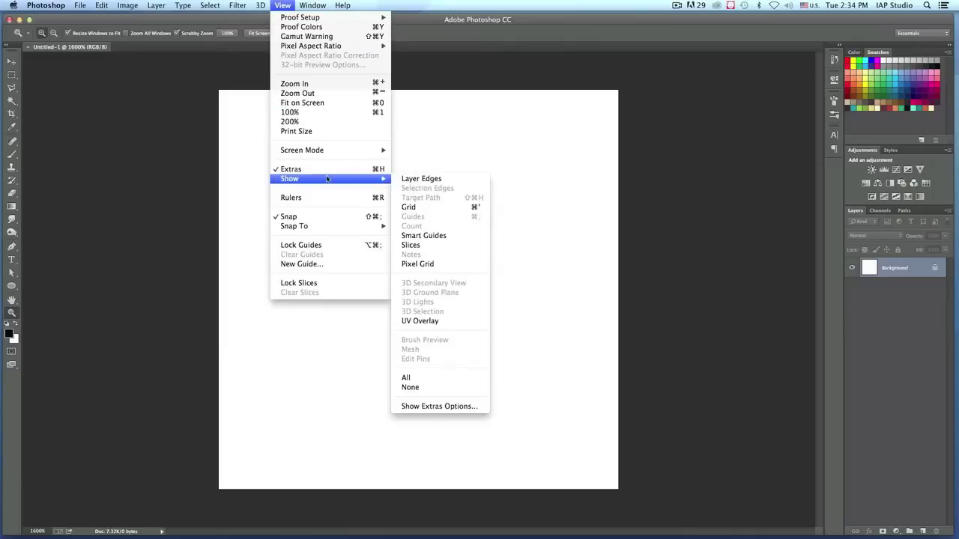
{"action": "left_click", "coordinate": [446, 207]}
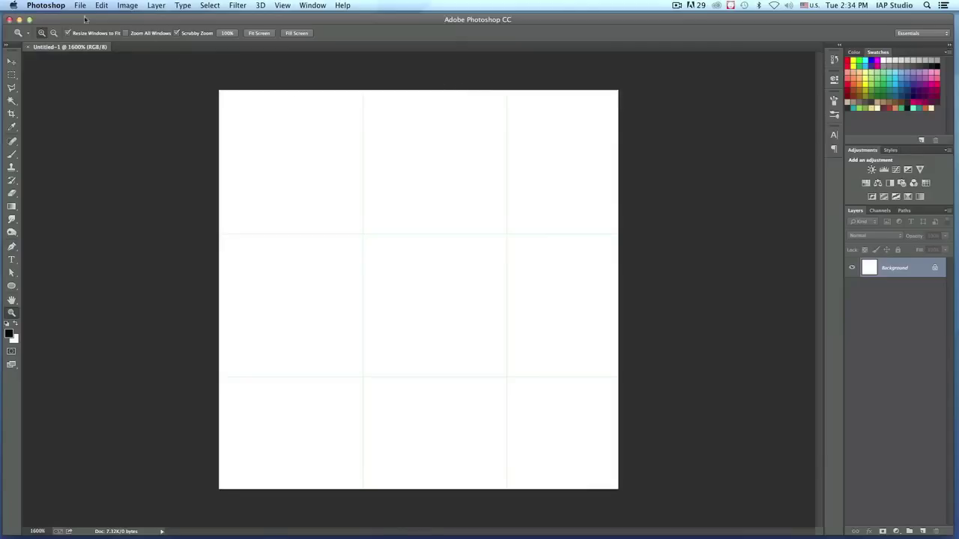
{"action": "left_click", "coordinate": [56, 5]}
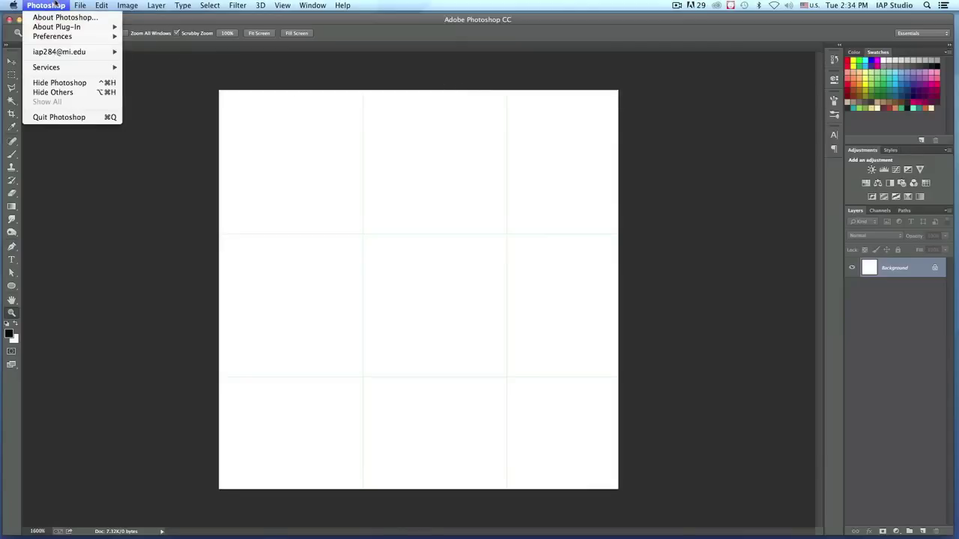
Step: Set the Guides, Grid & Slices preferences to a Light Gray gridline every 1 pixel
{"action": "mouse_move", "coordinate": [69, 36]}
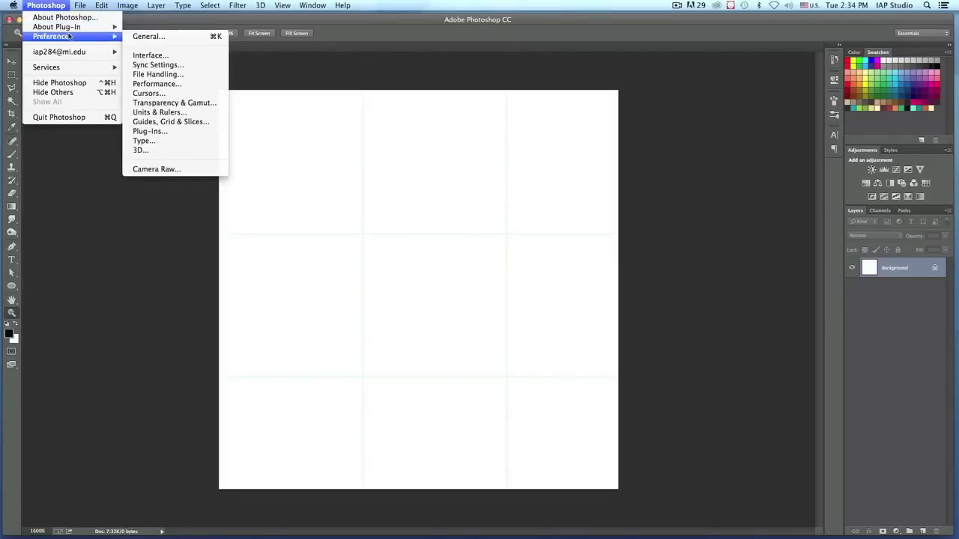
{"action": "left_click", "coordinate": [171, 122]}
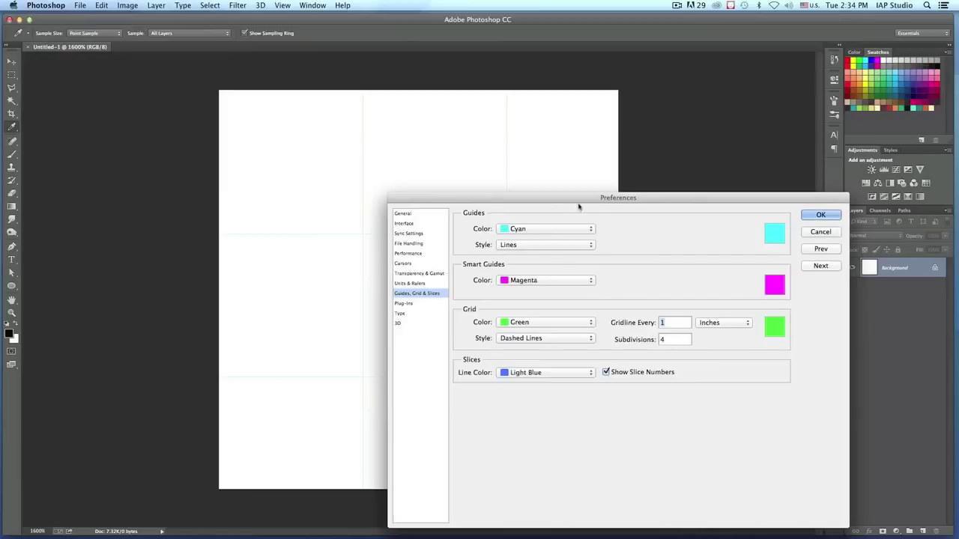
{"action": "left_click_drag", "start_coordinate": [648, 199], "coordinate": [636, 135]}
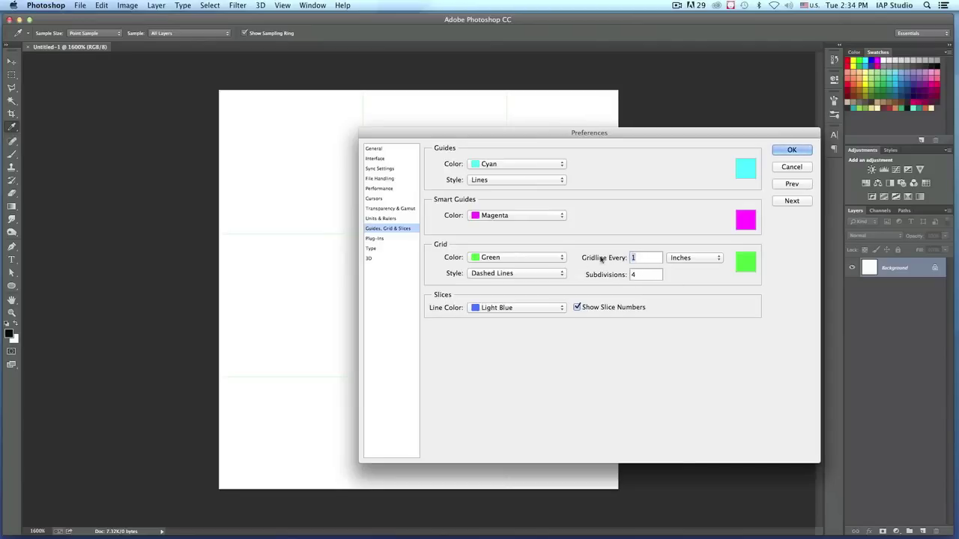
{"action": "left_click", "coordinate": [700, 260]}
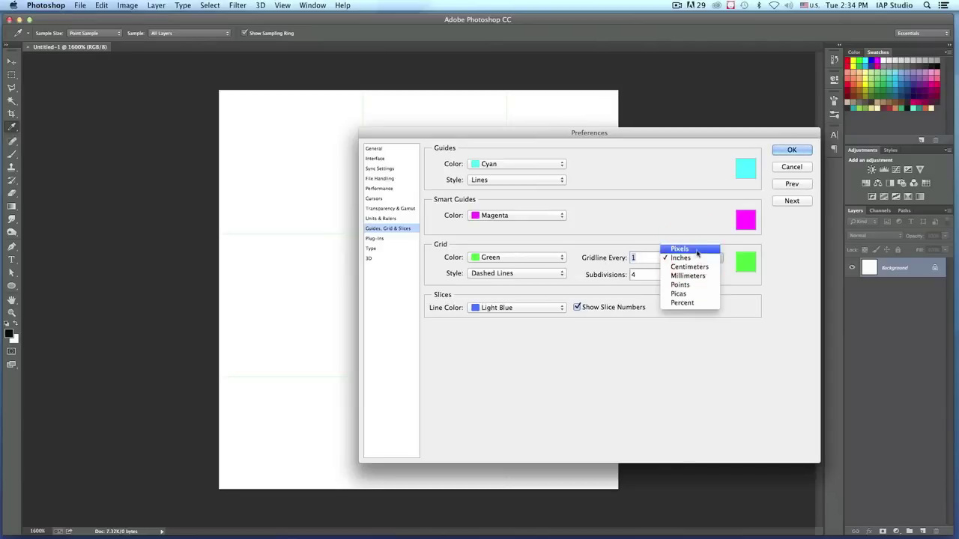
{"action": "left_click", "coordinate": [697, 250]}
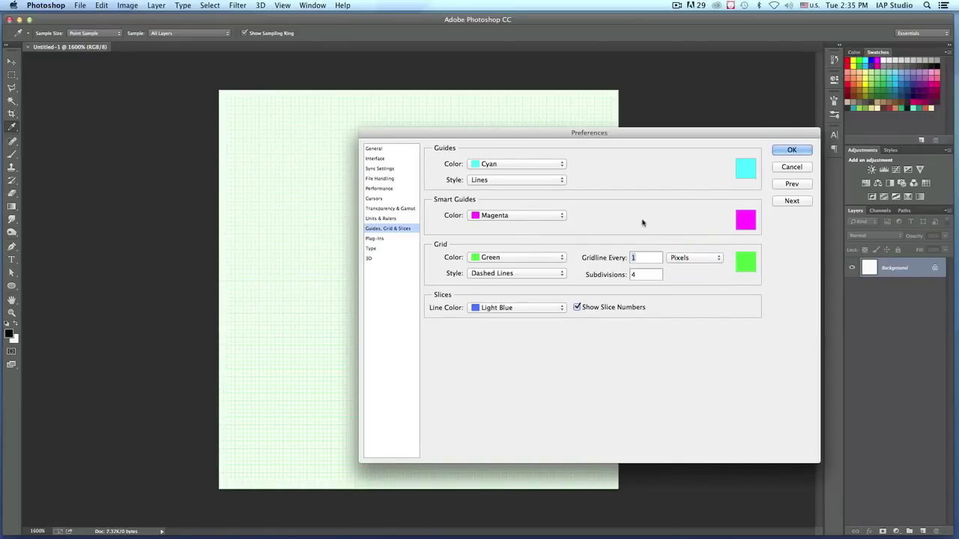
{"action": "left_click", "coordinate": [562, 257]}
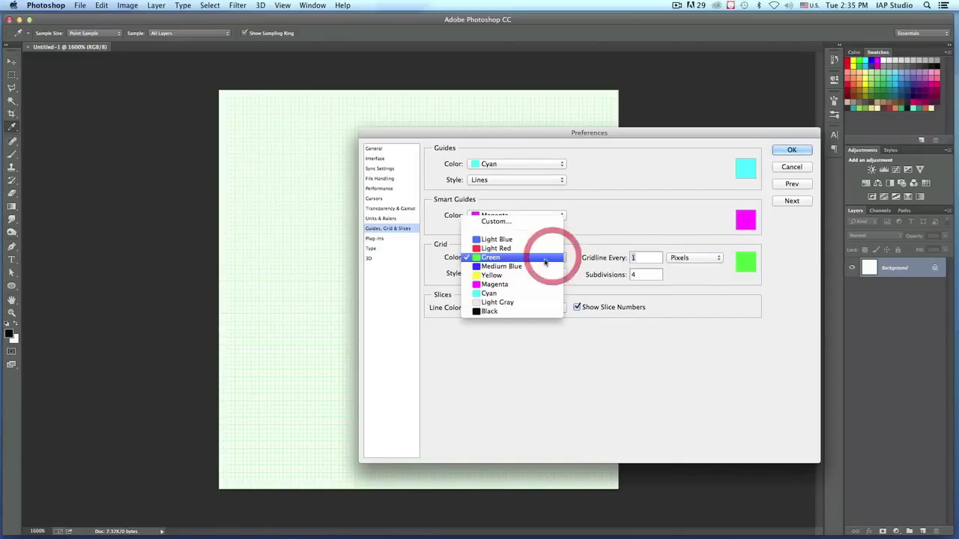
{"action": "left_click", "coordinate": [517, 303]}
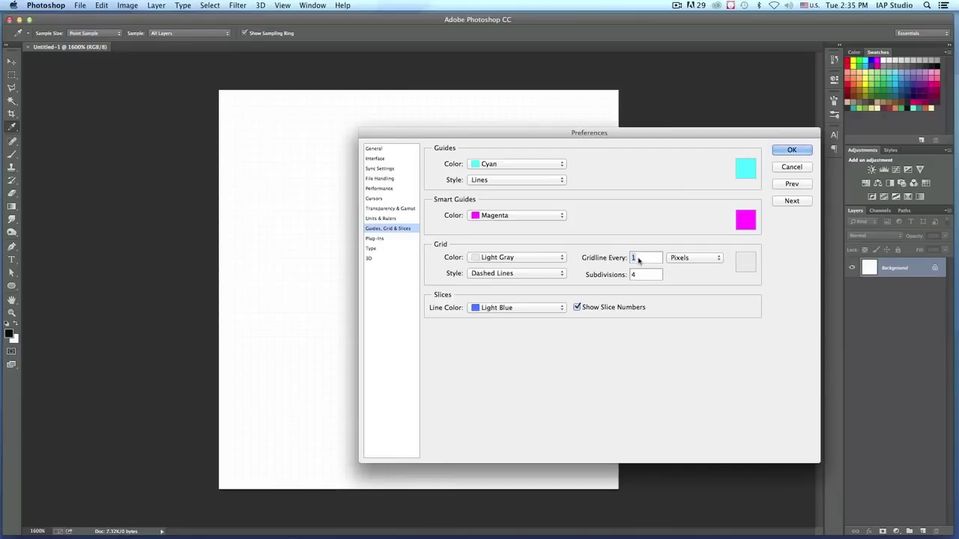
{"action": "left_click", "coordinate": [792, 150]}
{"action": "key", "text": "z"}
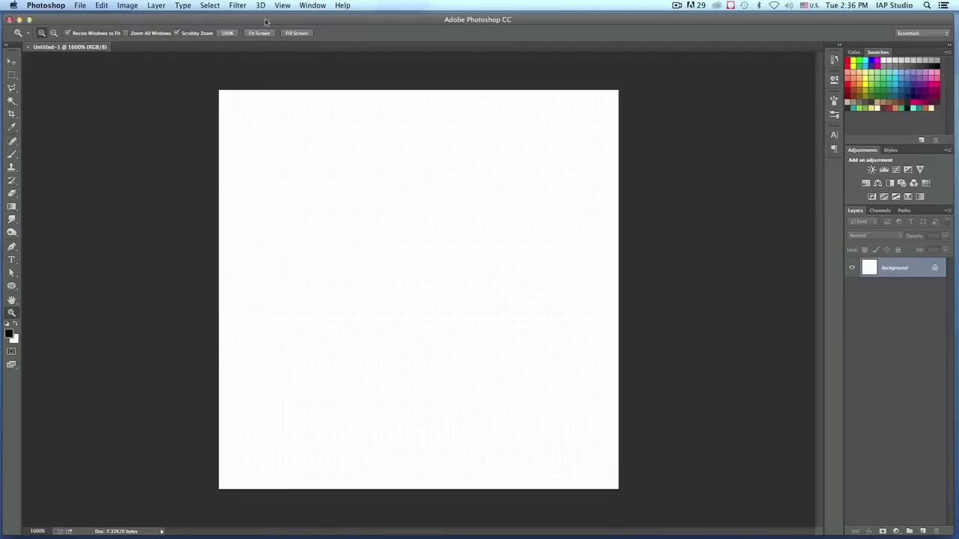
Step: Switch to Full Screen Mode with Menu Bar and scrubby-zoom to enlarge the gridded canvas
{"action": "key", "text": "f"}
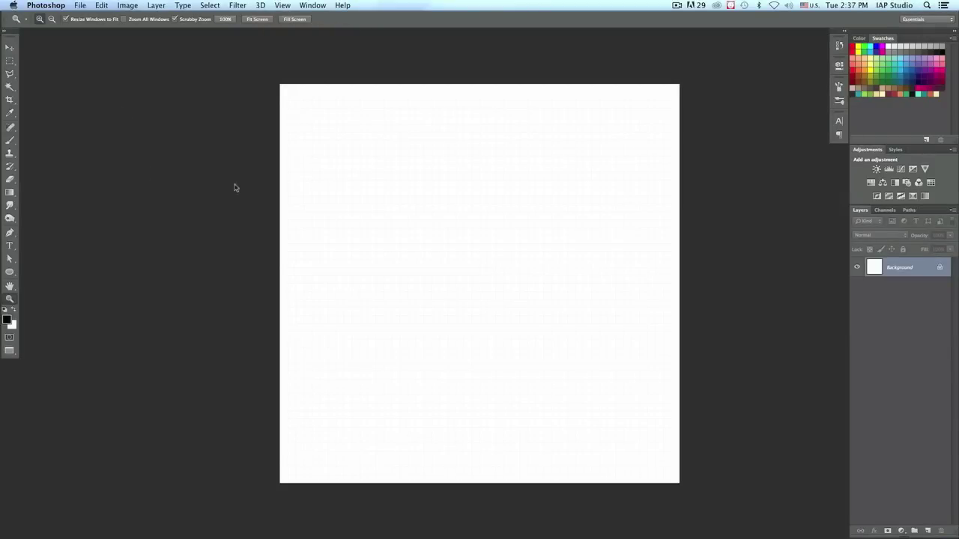
{"action": "left_click_drag", "start_coordinate": [502, 256], "coordinate": [470, 251]}
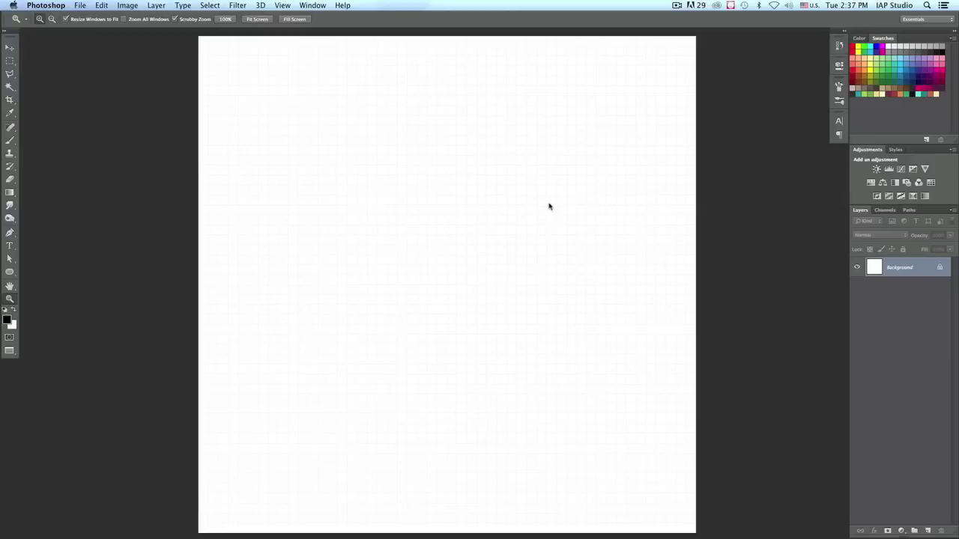
{"action": "left_click", "coordinate": [527, 295]}
Step: Pick red ce3232 as the foreground colour, then bring up the Adobe Kuler themes page
{"action": "left_click", "coordinate": [6, 321]}
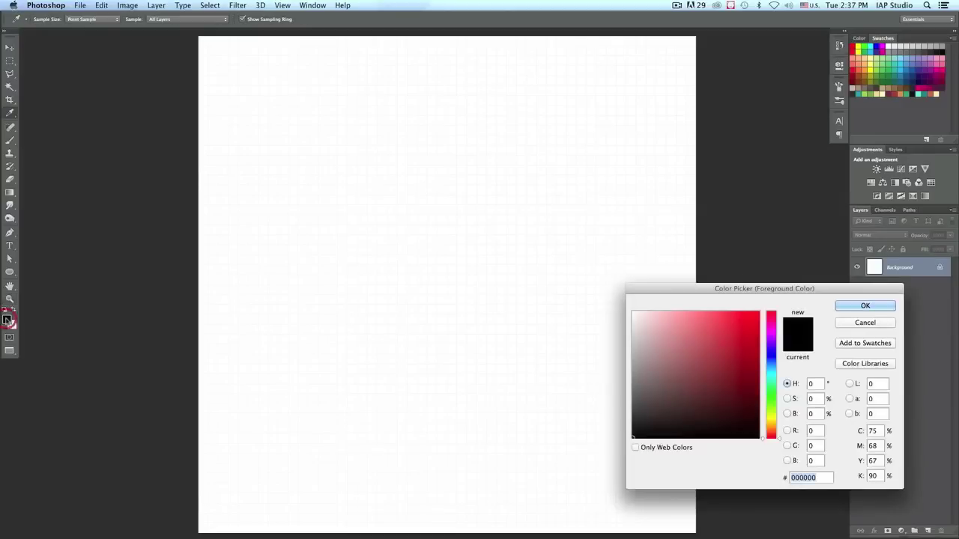
{"action": "left_click_drag", "start_coordinate": [685, 288], "coordinate": [504, 214]}
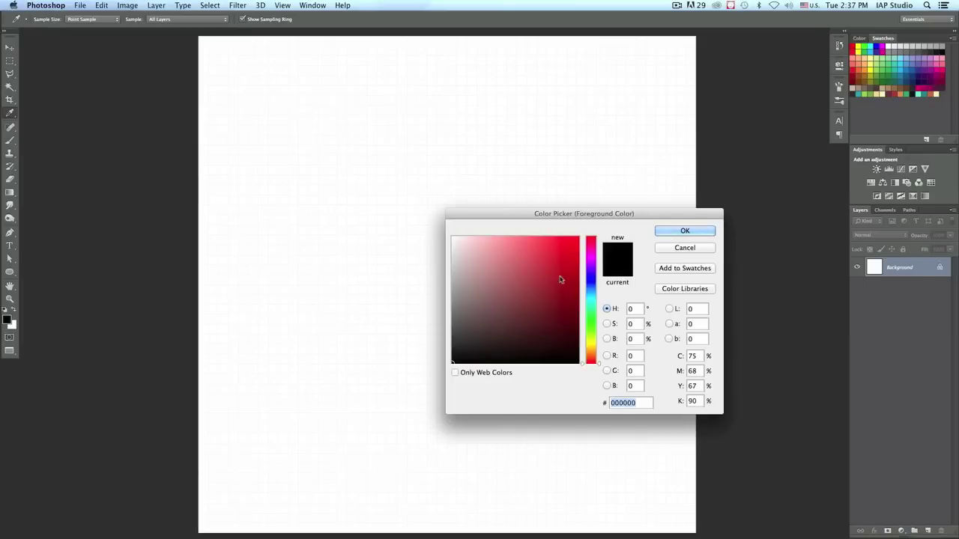
{"action": "left_click_drag", "start_coordinate": [559, 279], "coordinate": [548, 261]}
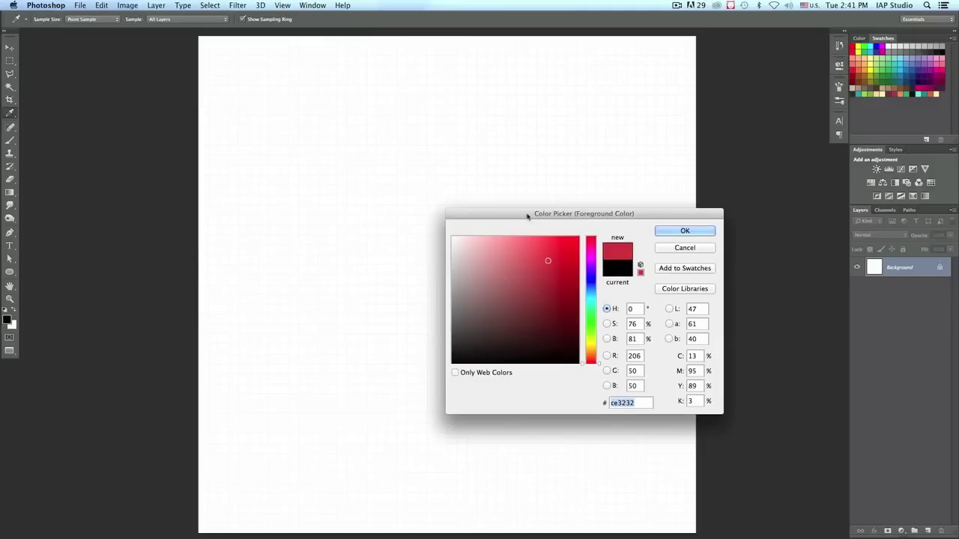
{"action": "mouse_move", "coordinate": [489, 536]}
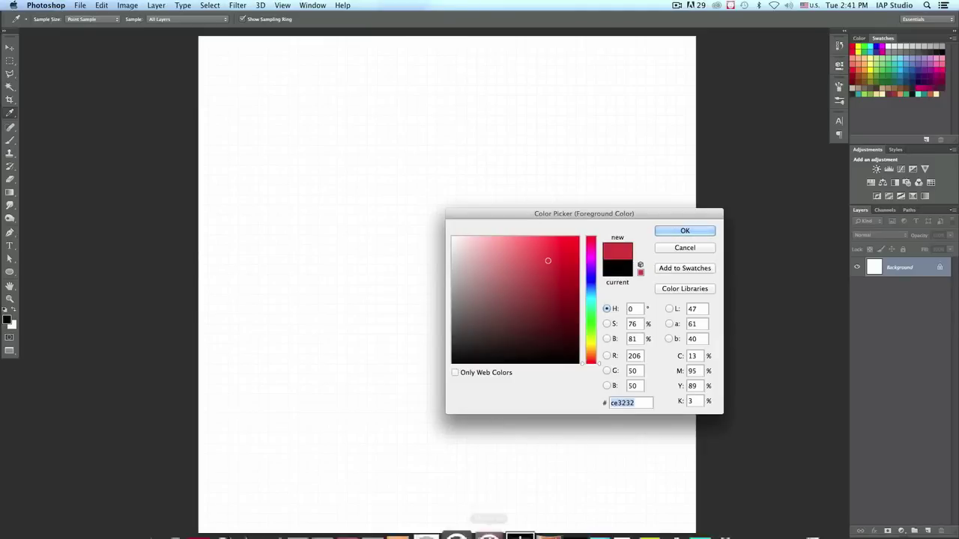
{"action": "left_click", "coordinate": [252, 496]}
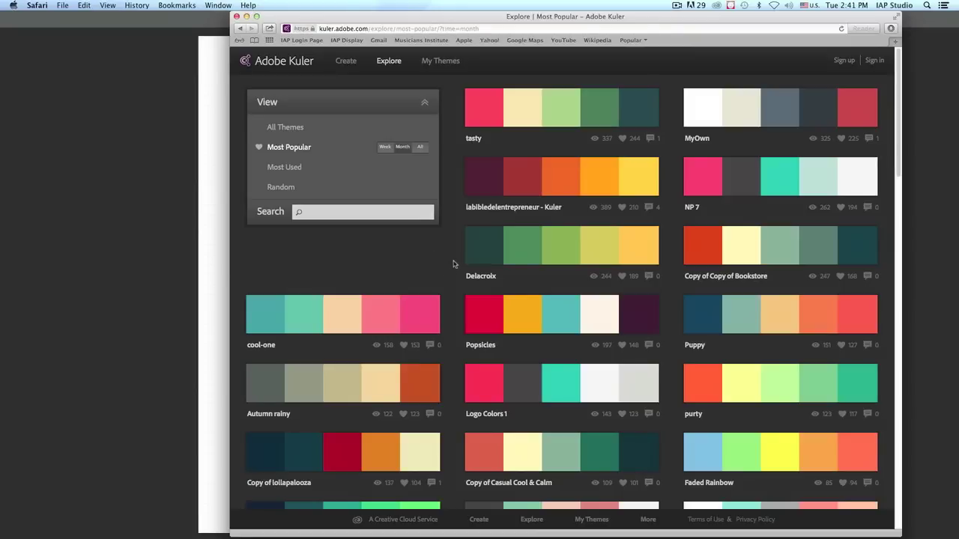
Step: Browse Kuler's most popular themes, then return to Photoshop's colour picker and move it aside
{"action": "mouse_move", "coordinate": [830, 116]}
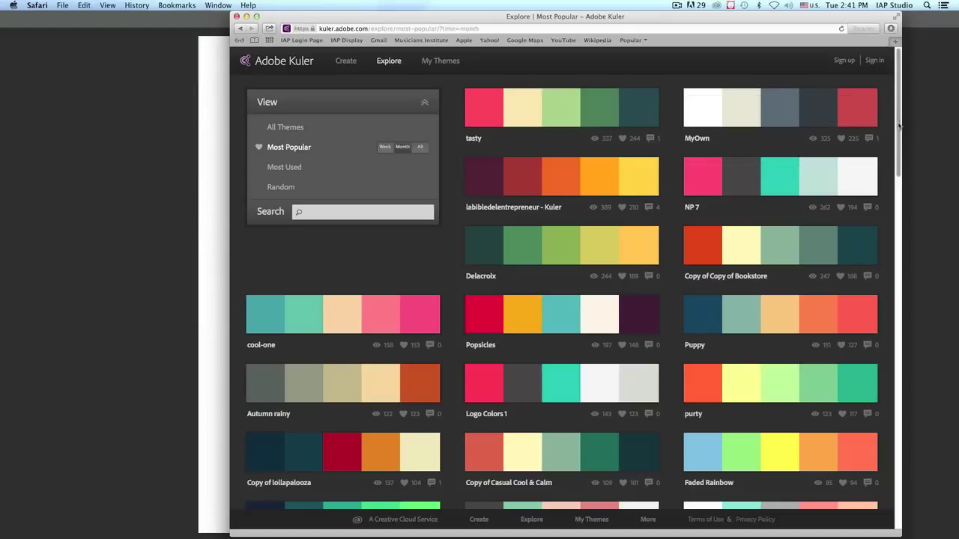
{"action": "scroll", "coordinate": [900, 135], "scroll_direction": "down", "scroll_amount": 2}
{"action": "left_click_drag", "start_coordinate": [899, 135], "coordinate": [902, 158]}
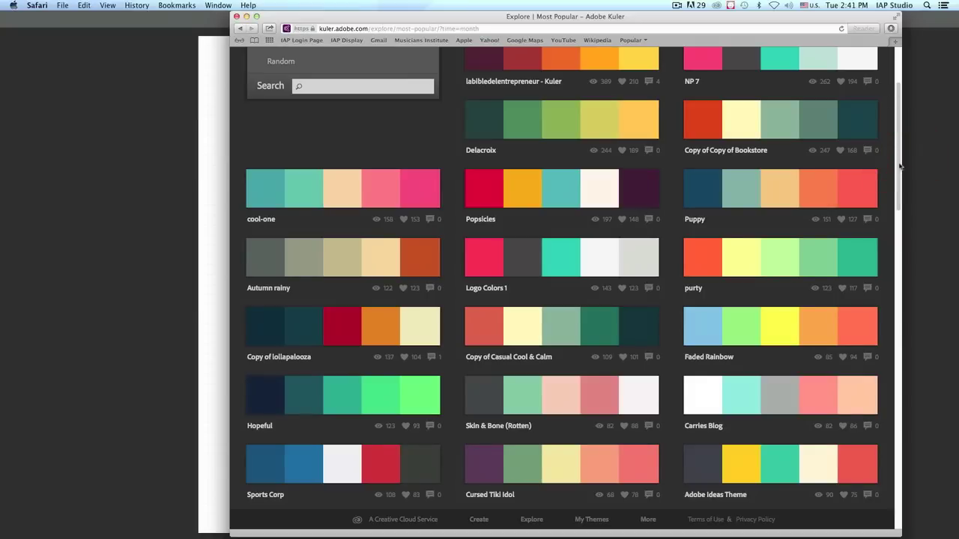
{"action": "left_click", "coordinate": [220, 186]}
{"action": "left_click_drag", "start_coordinate": [643, 215], "coordinate": [551, 196]}
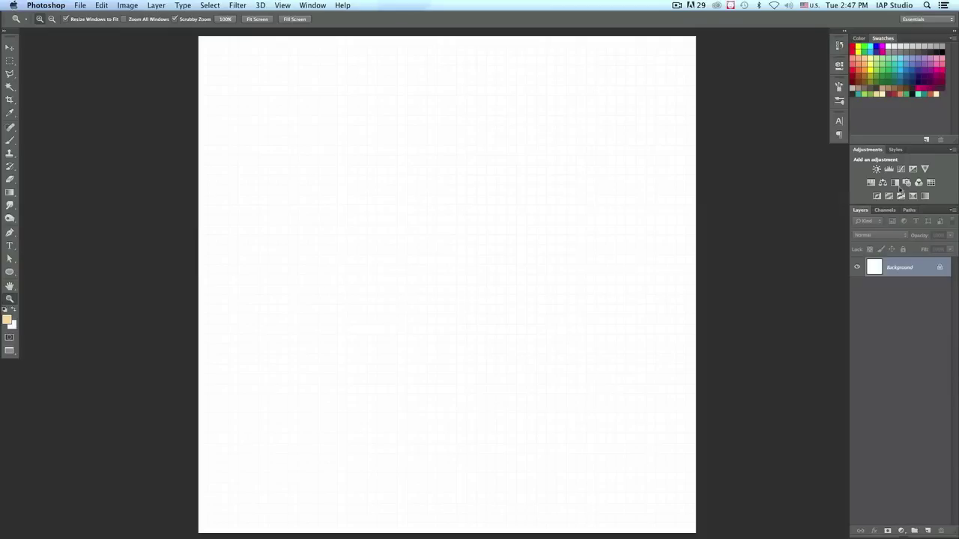
Step: Add an empty Layer 1 above the Background layer
{"action": "left_click", "coordinate": [928, 531]}
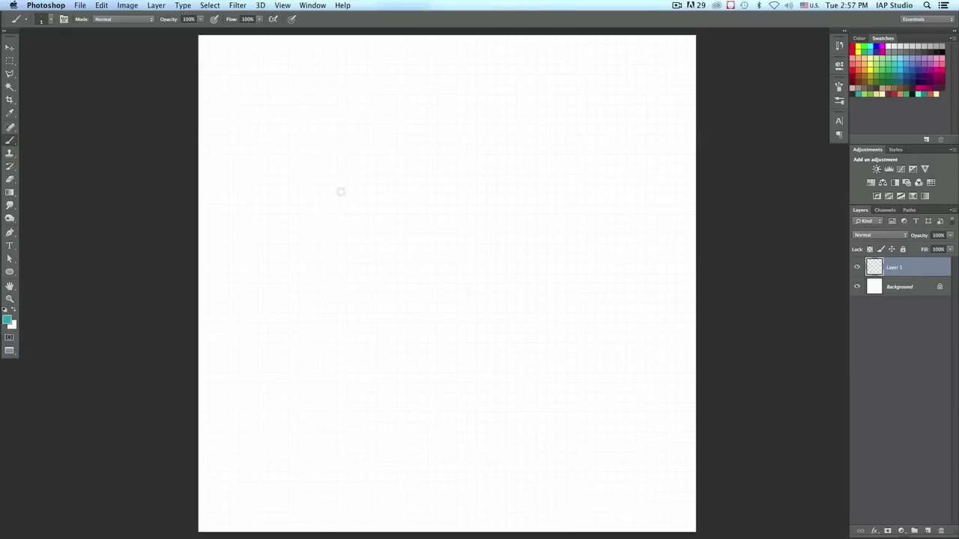
Step: Enlarge the brush to 40 px, paint a soft teal test dab, and undo it
{"action": "key", "text": "bracketright"}
{"action": "key", "text": "bracketright"}
{"action": "key", "text": "bracketright"}
{"action": "key", "text": "bracketright"}
{"action": "key", "text": "bracketright"}
{"action": "key", "text": "bracketright"}
{"action": "key", "text": "bracketright"}
{"action": "key", "text": "bracketright"}
{"action": "key", "text": "bracketright"}
{"action": "key", "text": "bracketright"}
{"action": "key", "text": "bracketright"}
{"action": "key", "text": "bracketright"}
{"action": "key", "text": "bracketright"}
{"action": "key", "text": "bracketright"}
{"action": "key", "text": "bracketright"}
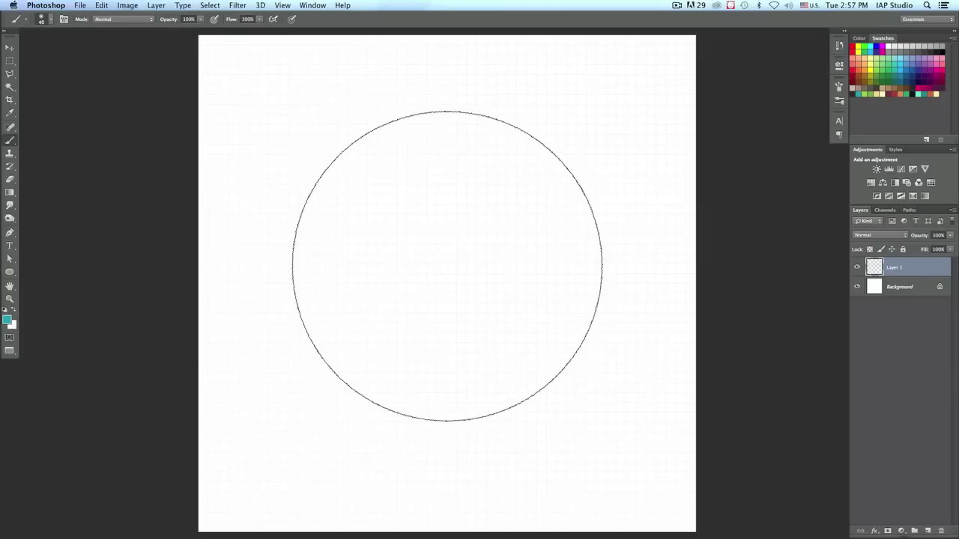
{"action": "left_click", "coordinate": [50, 19]}
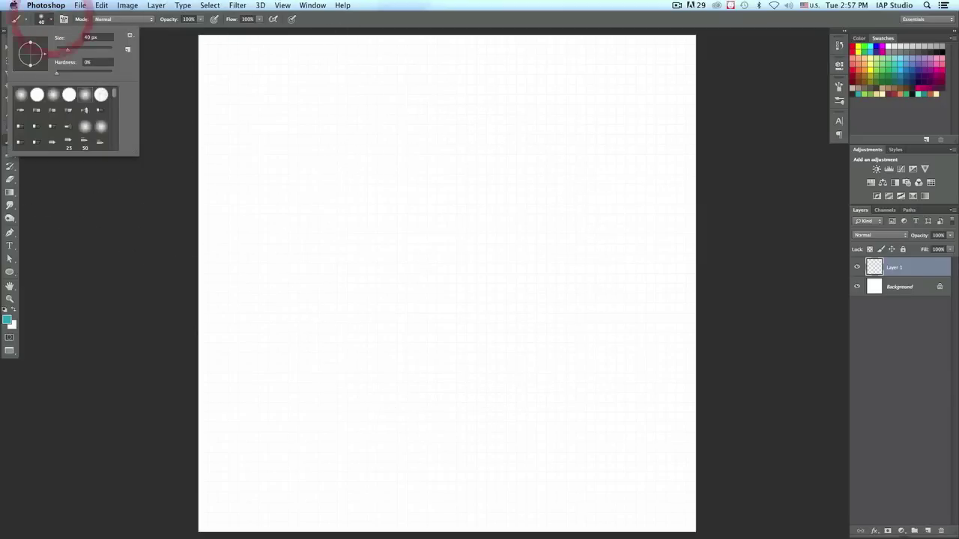
{"action": "left_click", "coordinate": [434, 284]}
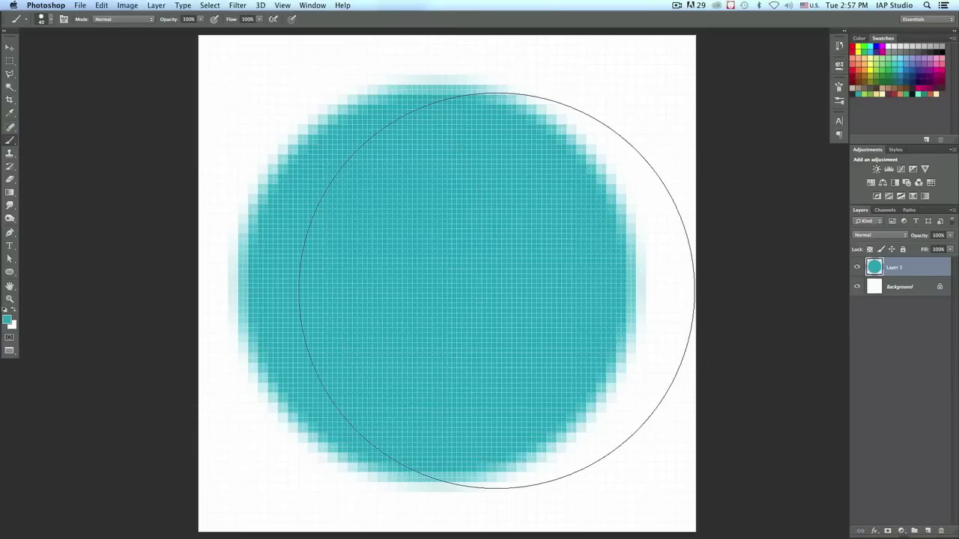
{"action": "key", "text": "super+z"}
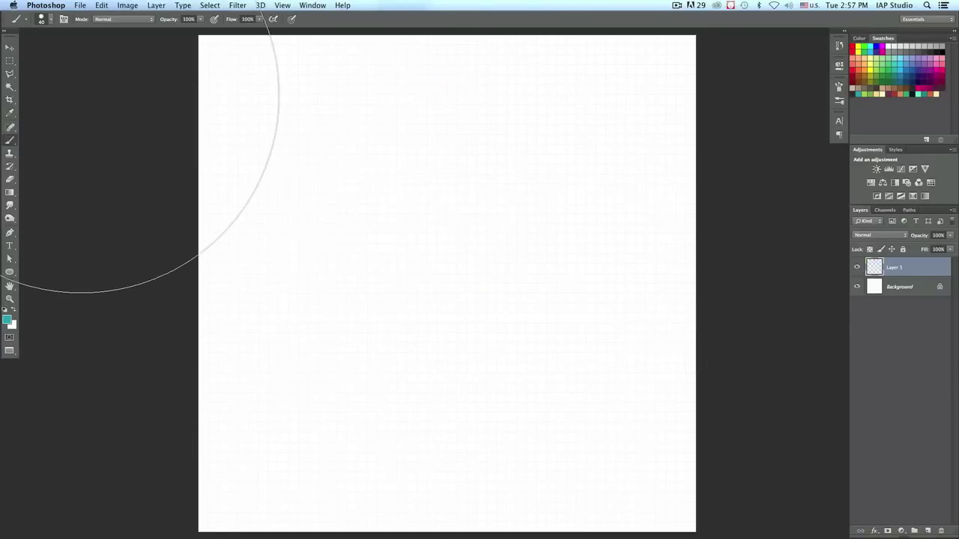
{"action": "left_click", "coordinate": [11, 140]}
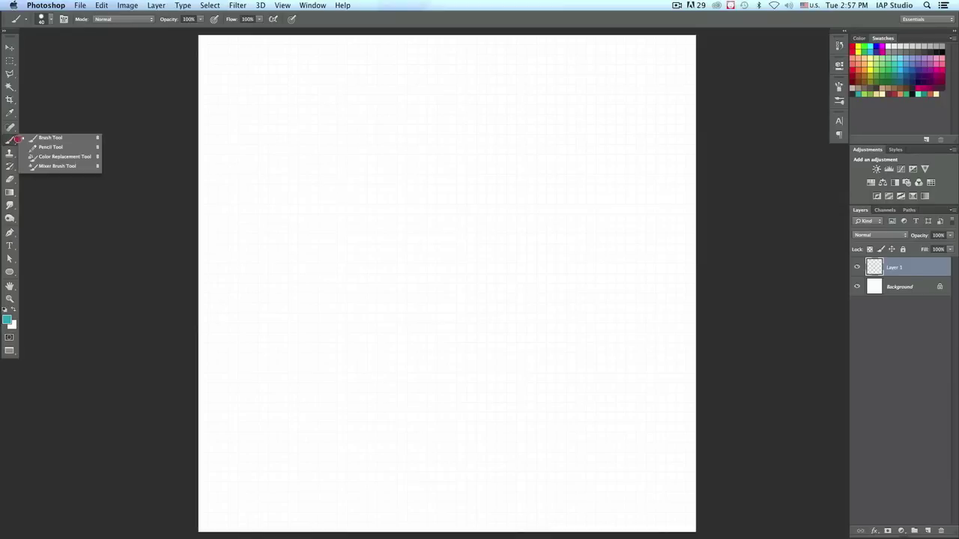
Step: Switch to the Pencil tool and resize it with the bracket keys, ending at 1 px
{"action": "left_click", "coordinate": [51, 147]}
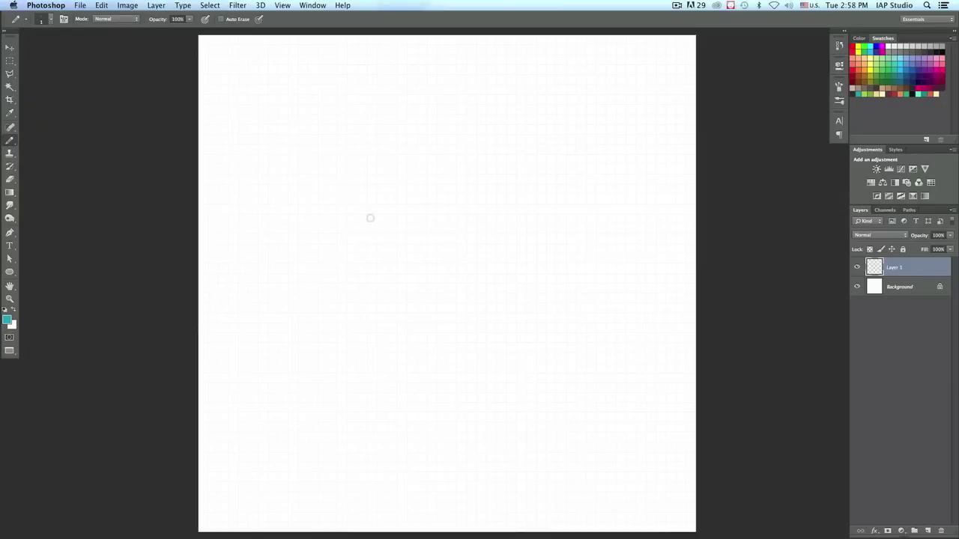
{"action": "key", "text": "bracketright"}
{"action": "key", "text": "bracketright"}
{"action": "key", "text": "bracketright"}
{"action": "key", "text": "bracketright"}
{"action": "key", "text": "bracketright"}
{"action": "key", "text": "bracketright"}
{"action": "key", "text": "bracketright"}
{"action": "key", "text": "bracketright"}
{"action": "key", "text": "bracketright"}
{"action": "key", "text": "bracketright"}
{"action": "key", "text": "bracketright"}
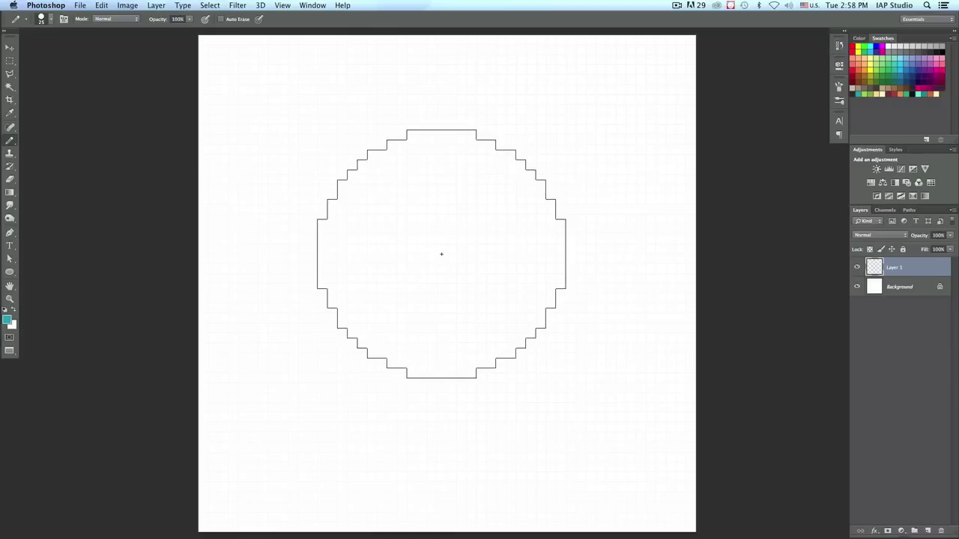
{"action": "key", "text": "bracketleft"}
{"action": "key", "text": "bracketleft"}
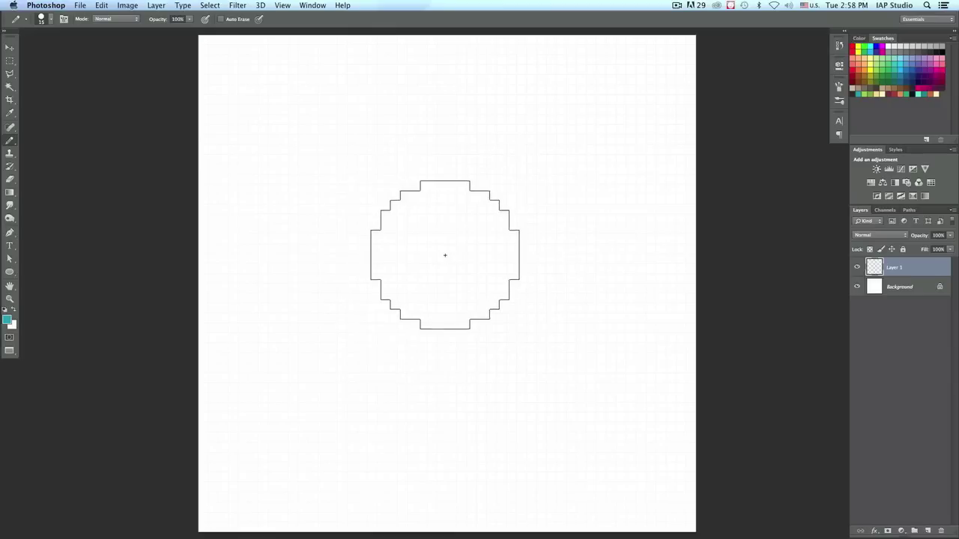
{"action": "key", "text": "bracketleft"}
{"action": "key", "text": "bracketleft"}
{"action": "key", "text": "bracketleft"}
{"action": "key", "text": "bracketleft"}
{"action": "key", "text": "bracketleft"}
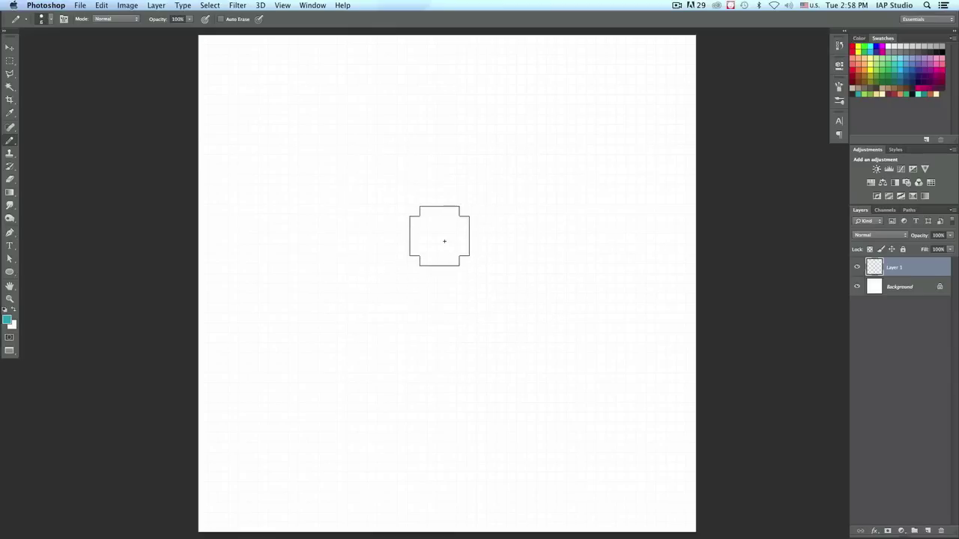
{"action": "key", "text": "bracketleft"}
{"action": "key", "text": "bracketleft"}
{"action": "key", "text": "bracketleft"}
{"action": "key", "text": "bracketleft"}
{"action": "key", "text": "bracketleft"}
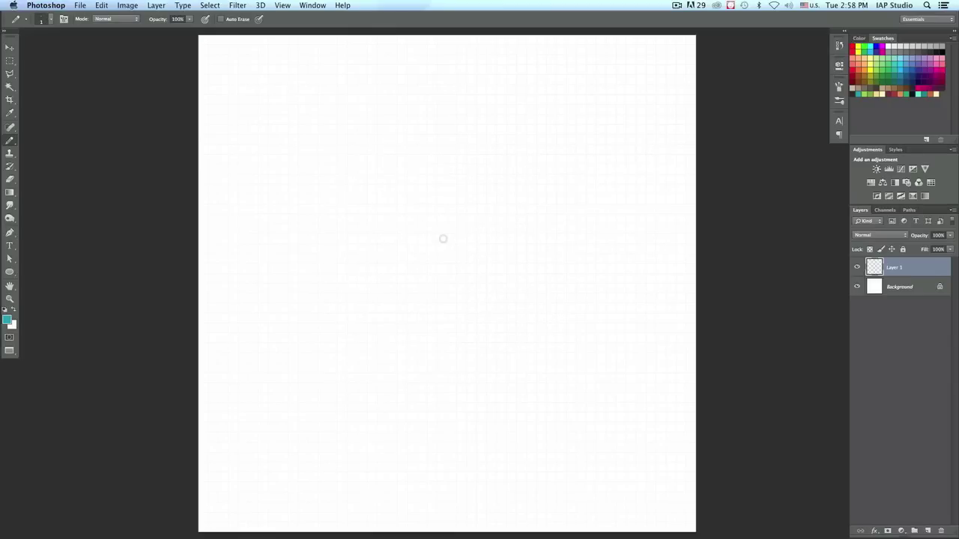
{"action": "key", "text": "bracketright"}
{"action": "key", "text": "bracketright"}
{"action": "key", "text": "bracketright"}
{"action": "key", "text": "bracketright"}
{"action": "key", "text": "bracketleft"}
{"action": "key", "text": "bracketleft"}
{"action": "key", "text": "bracketright"}
{"action": "key", "text": "bracketright"}
{"action": "key", "text": "bracketleft"}
{"action": "key", "text": "bracketleft"}
{"action": "key", "text": "bracketright"}
{"action": "key", "text": "bracketright"}
{"action": "key", "text": "bracketright"}
{"action": "key", "text": "bracketright"}
{"action": "key", "text": "bracketright"}
{"action": "key", "text": "bracketleft"}
{"action": "key", "text": "bracketleft"}
{"action": "key", "text": "bracketleft"}
{"action": "key", "text": "bracketleft"}
{"action": "key", "text": "bracketleft"}
Step: Keep the Pencil mode at Normal and plot a stepped teal half-head of pixels near the centre
{"action": "left_click", "coordinate": [126, 18]}
{"action": "left_click", "coordinate": [124, 18]}
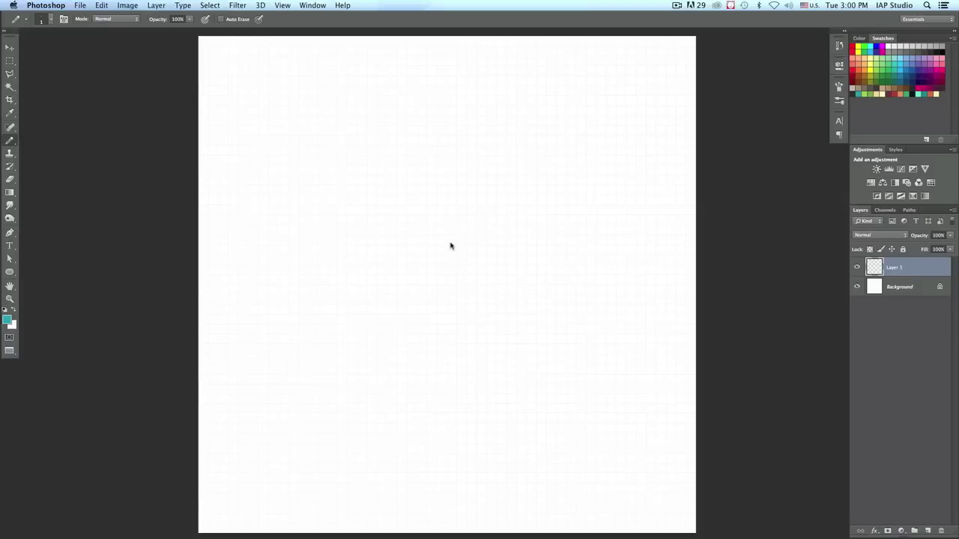
{"action": "mouse_move", "coordinate": [432, 240]}
{"action": "left_mouse_down"}
{"action": "mouse_move", "coordinate": [442, 250]}
{"action": "mouse_move", "coordinate": [415, 254]}
{"action": "mouse_move", "coordinate": [415, 262]}
{"action": "mouse_move", "coordinate": [439, 260]}
{"action": "mouse_move", "coordinate": [441, 271]}
{"action": "mouse_move", "coordinate": [420, 267]}
{"action": "left_mouse_up"}
{"action": "left_click", "coordinate": [421, 239]}
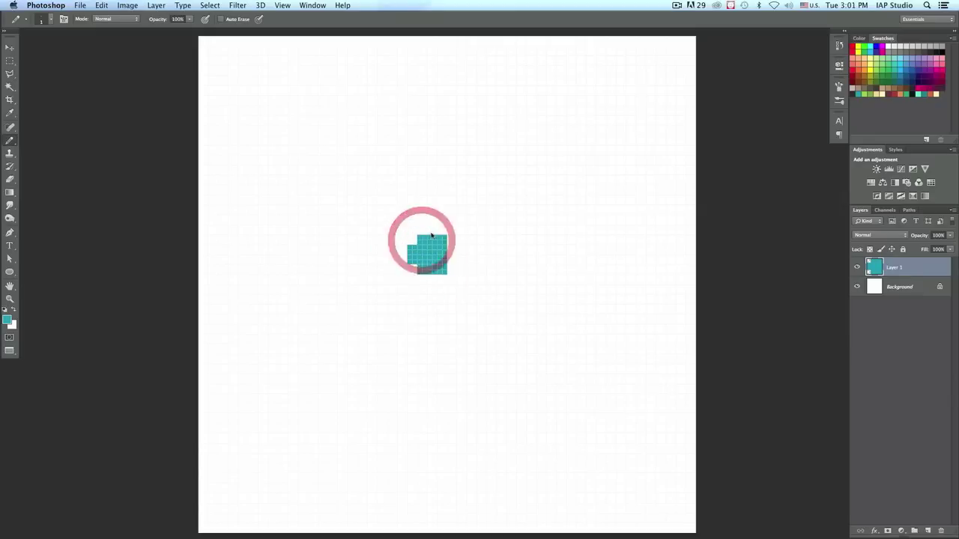
{"action": "left_click", "coordinate": [441, 229]}
{"action": "left_click", "coordinate": [443, 221]}
{"action": "left_click", "coordinate": [442, 279]}
{"action": "left_click", "coordinate": [432, 280]}
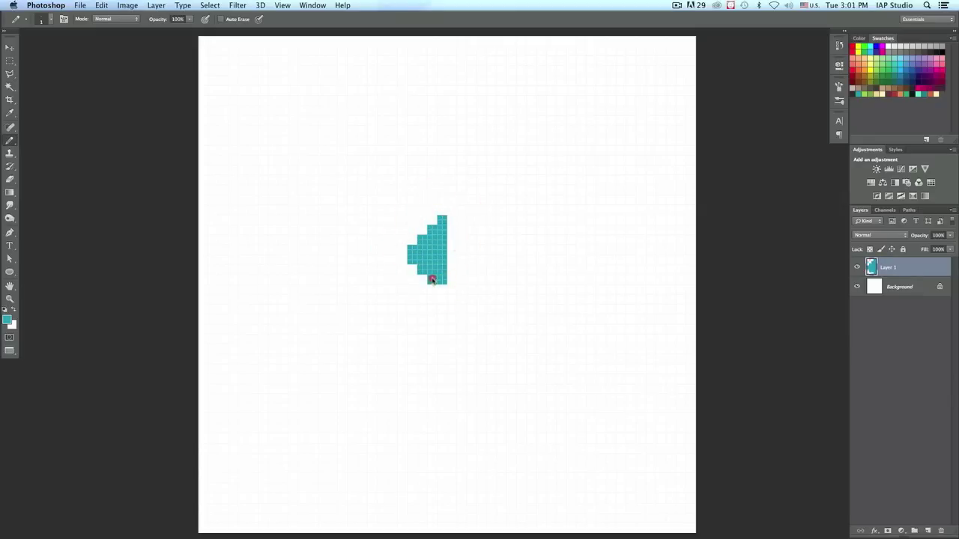
{"action": "left_click", "coordinate": [442, 289]}
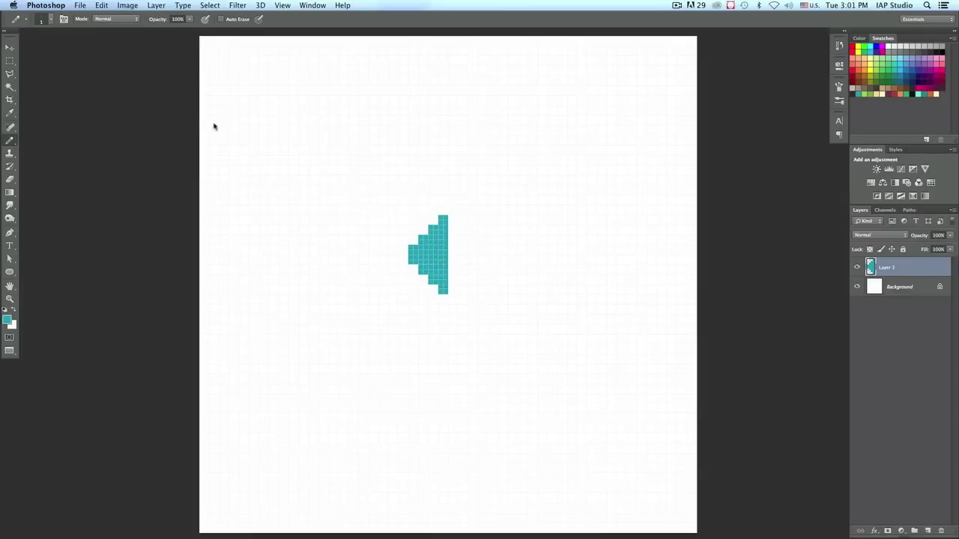
Step: Set grid Subdivisions to 1 in the Guides, Grid & Slices preferences and confirm
{"action": "left_click", "coordinate": [48, 5]}
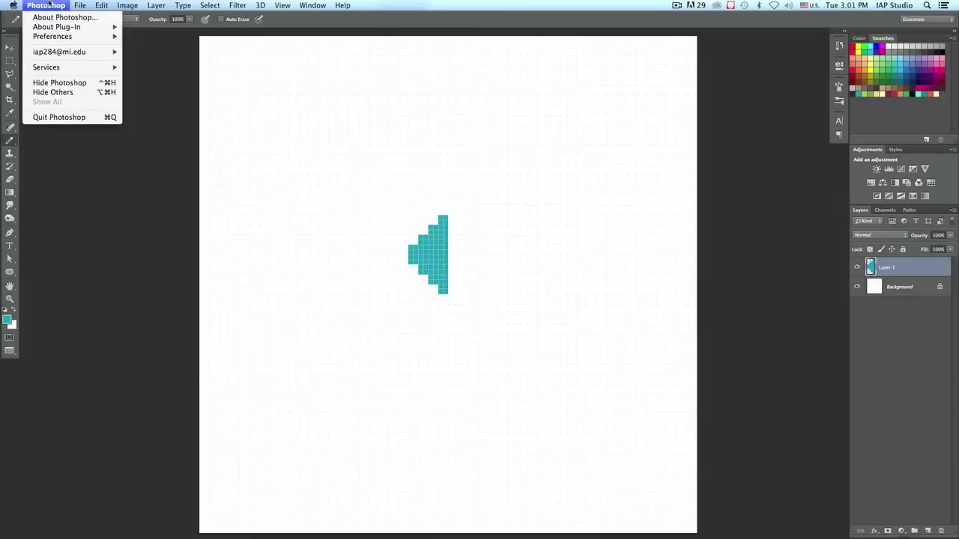
{"action": "mouse_move", "coordinate": [58, 38]}
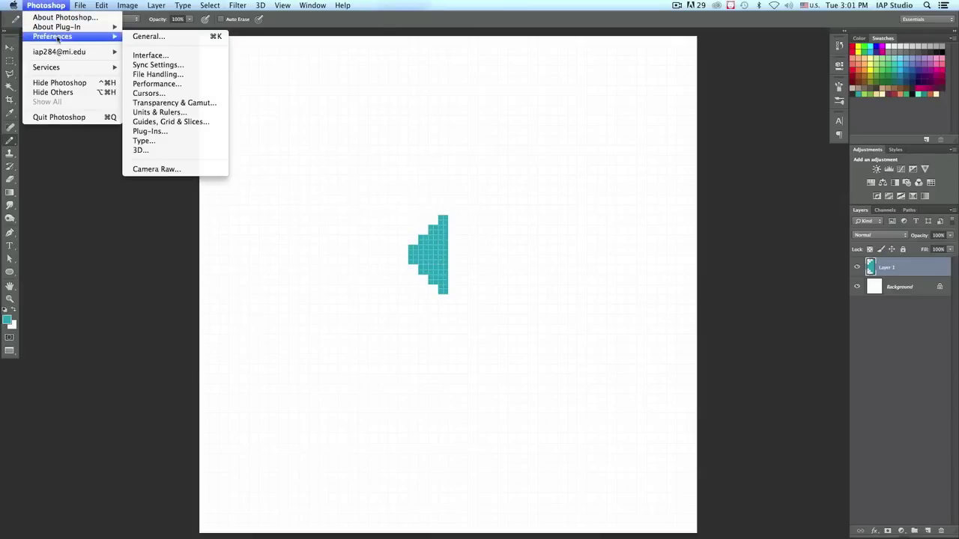
{"action": "left_click", "coordinate": [194, 123]}
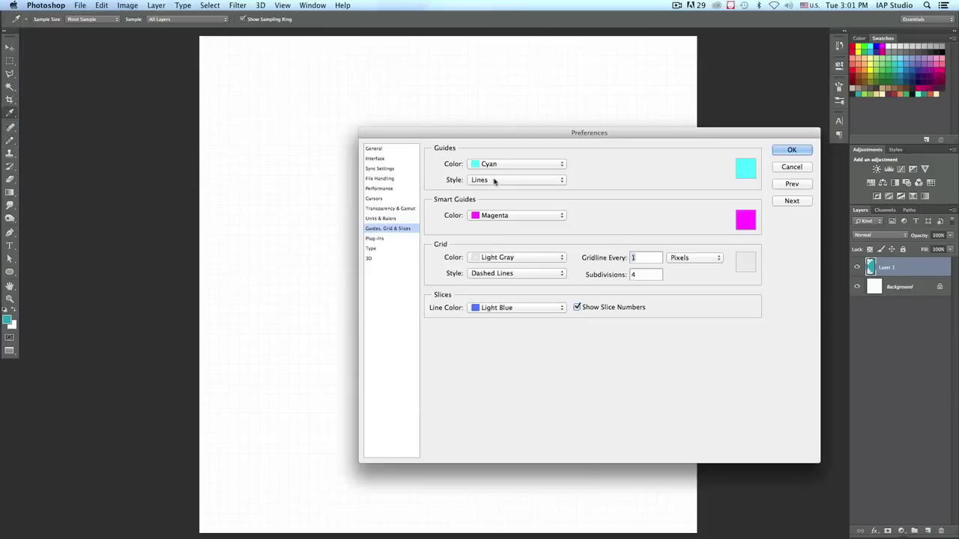
{"action": "left_click", "coordinate": [631, 275]}
{"action": "type", "text": "1"}
{"action": "left_click_drag", "start_coordinate": [782, 132], "coordinate": [720, 129]}
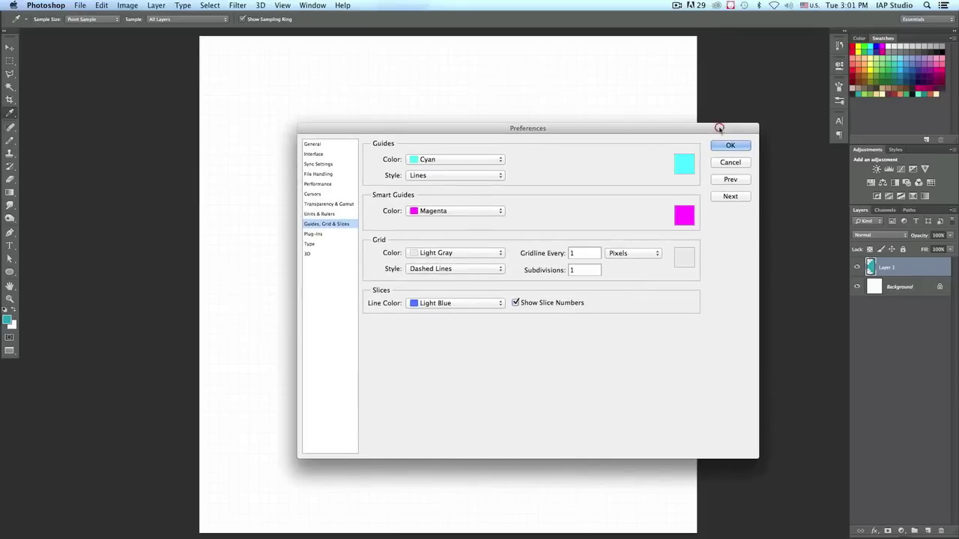
{"action": "left_click", "coordinate": [730, 146]}
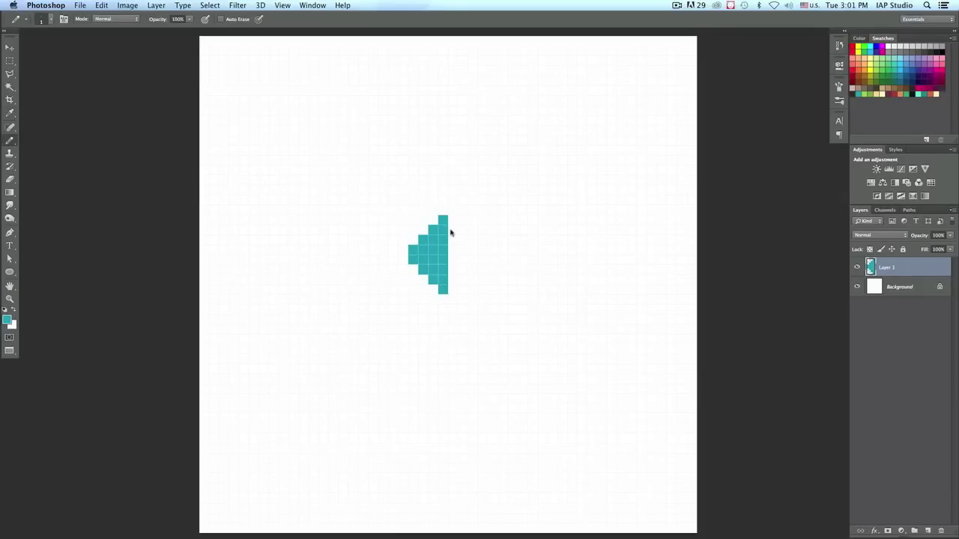
Step: Fill cyan cells along the shape's right side and lower right
{"action": "left_click_drag", "start_coordinate": [453, 239], "coordinate": [463, 240]}
{"action": "left_click", "coordinate": [460, 253]}
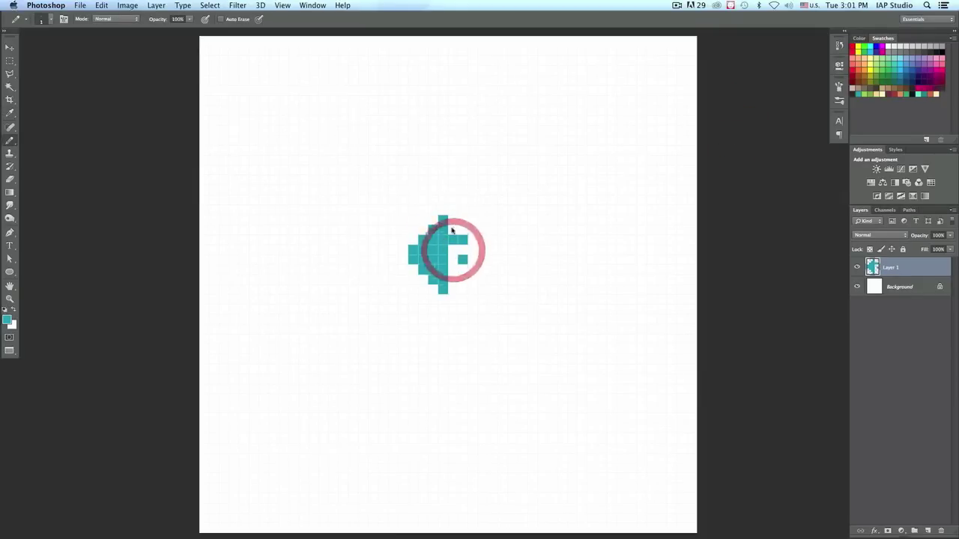
{"action": "left_click", "coordinate": [452, 230]}
{"action": "left_click", "coordinate": [455, 258]}
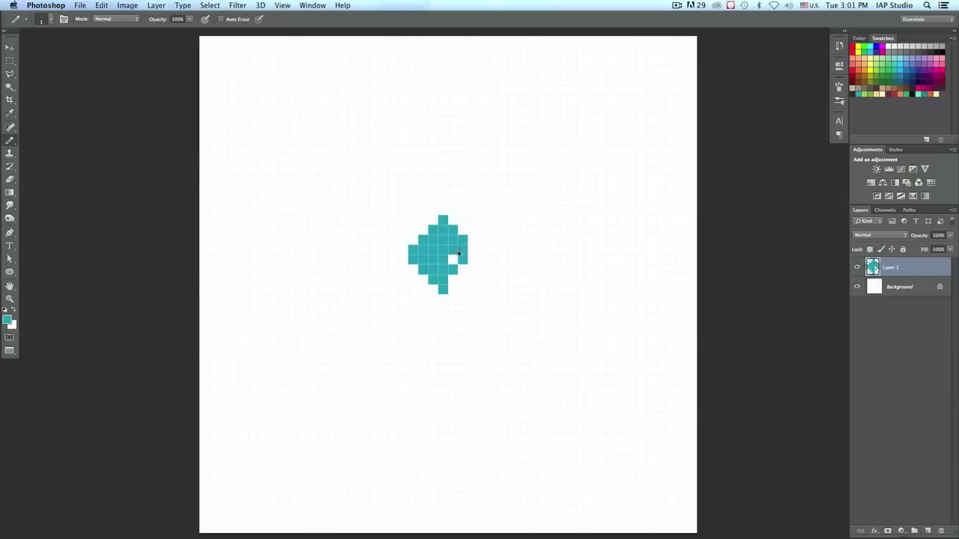
{"action": "left_click", "coordinate": [449, 258]}
{"action": "left_click", "coordinate": [462, 269]}
{"action": "left_click", "coordinate": [454, 275]}
{"action": "left_click", "coordinate": [460, 279]}
{"action": "left_click", "coordinate": [452, 288]}
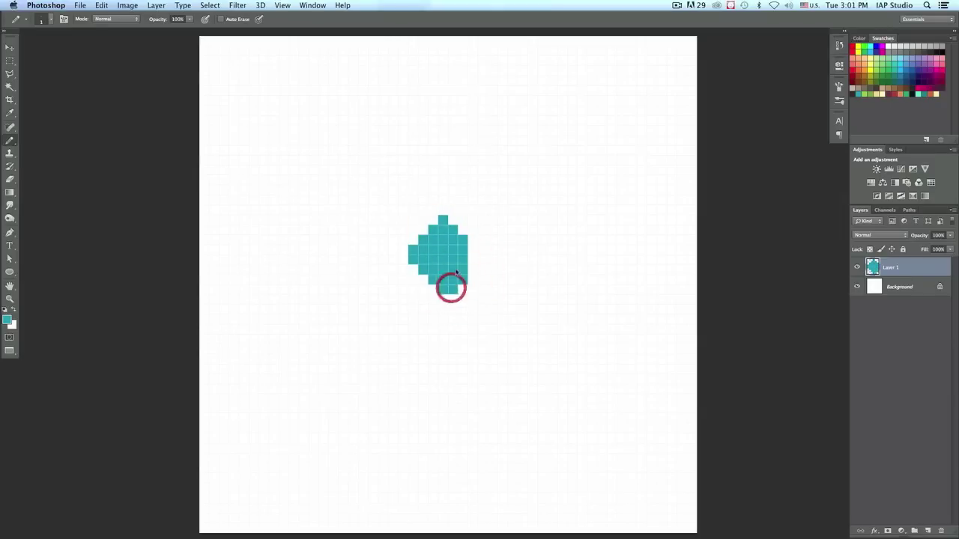
Step: Add cyan cells at the upper right and top to complete the diamond
{"action": "left_click", "coordinate": [460, 231]}
{"action": "left_click", "coordinate": [457, 218]}
{"action": "left_click", "coordinate": [461, 226]}
{"action": "left_click", "coordinate": [452, 218]}
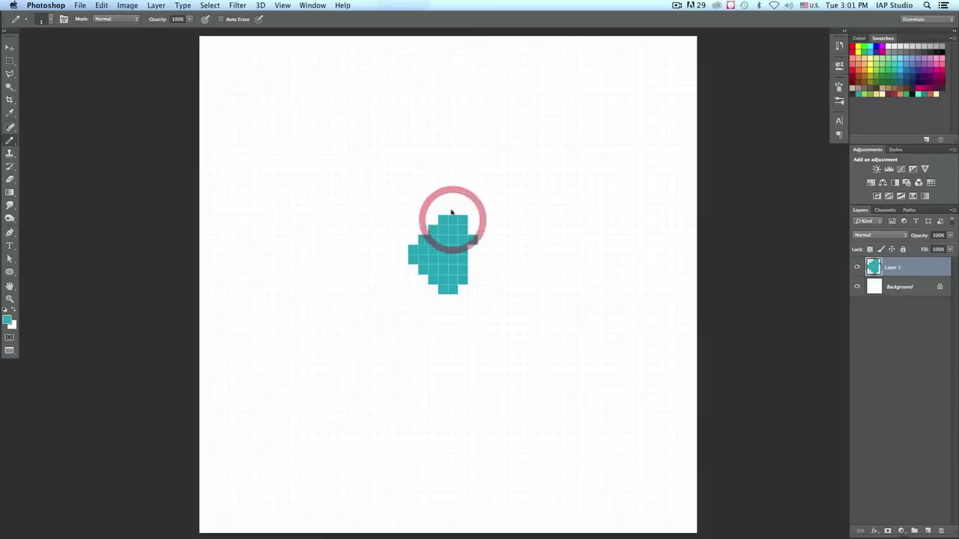
{"action": "left_click", "coordinate": [453, 211]}
{"action": "left_click", "coordinate": [452, 209]}
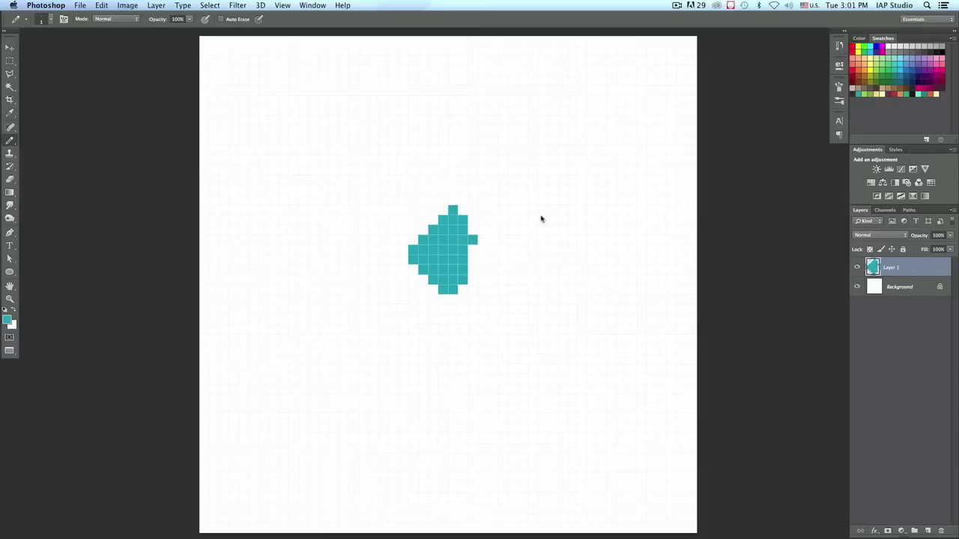
Step: Paint a maroon block inside the diamond and a red column down its right side
{"action": "left_click", "coordinate": [888, 95]}
{"action": "left_click_drag", "start_coordinate": [444, 240], "coordinate": [463, 239]}
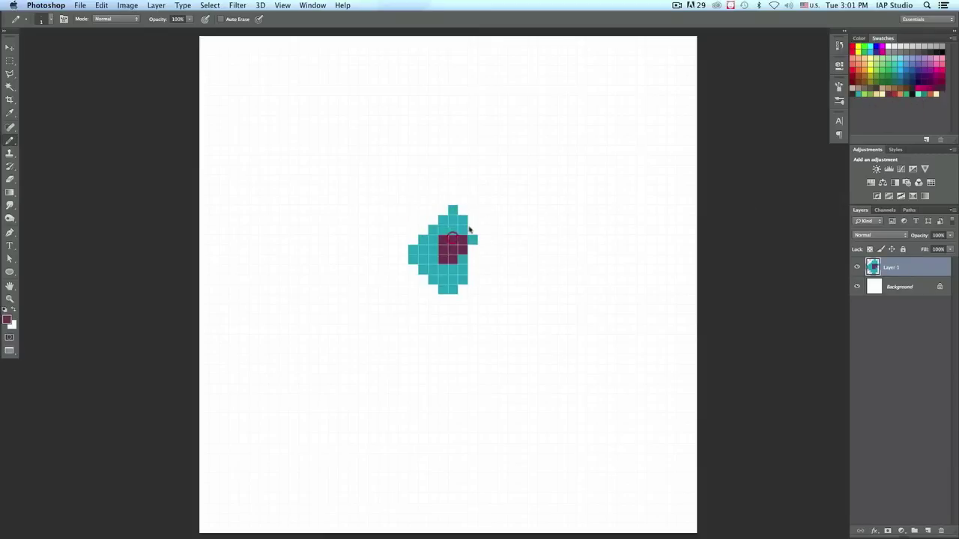
{"action": "left_click", "coordinate": [893, 93]}
{"action": "mouse_move", "coordinate": [473, 231]}
{"action": "left_mouse_down"}
{"action": "mouse_move", "coordinate": [473, 265]}
{"action": "mouse_move", "coordinate": [482, 238]}
{"action": "left_mouse_up"}
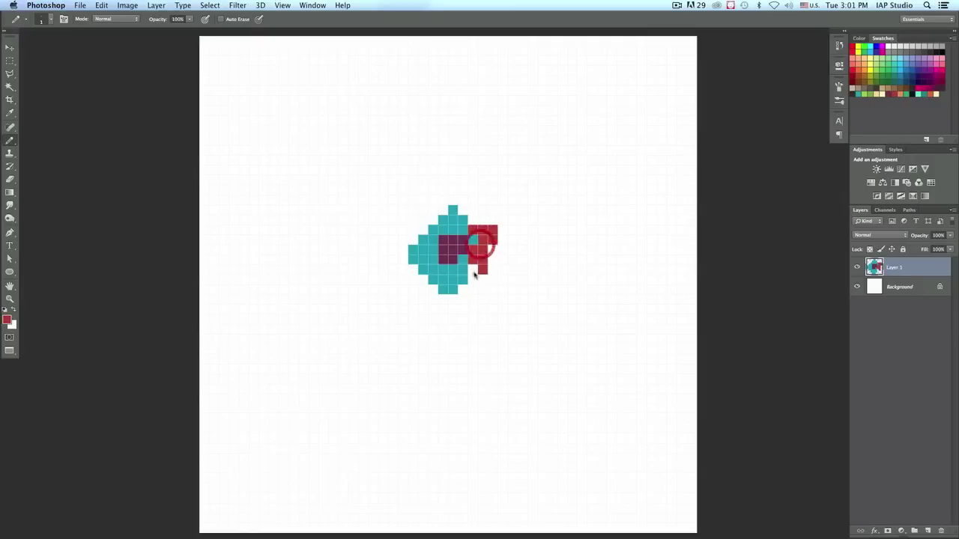
{"action": "mouse_move", "coordinate": [478, 271]}
{"action": "left_mouse_down"}
{"action": "mouse_move", "coordinate": [478, 292]}
{"action": "mouse_move", "coordinate": [462, 299]}
{"action": "left_mouse_up"}
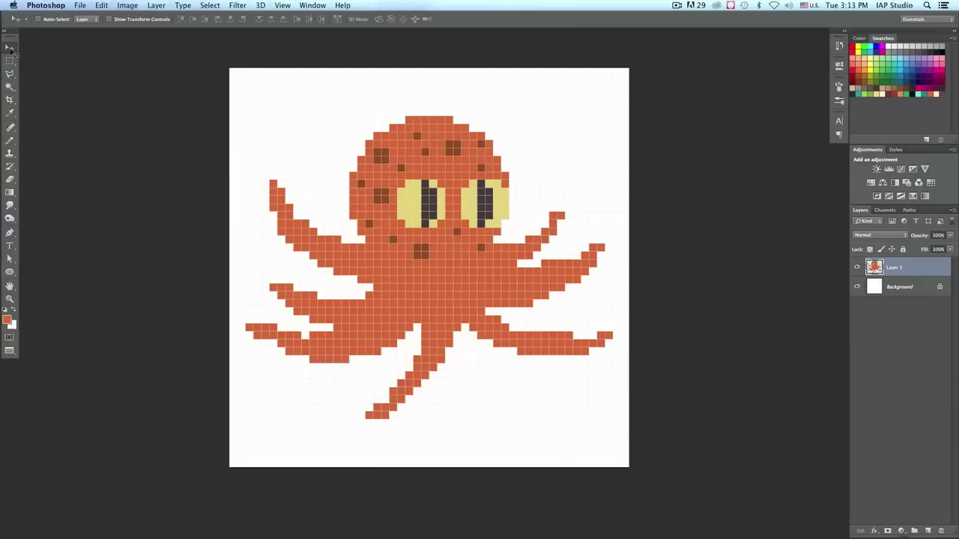
Step: Drag the octopus on Layer 1 slightly lower and to the right
{"action": "left_click_drag", "start_coordinate": [412, 271], "coordinate": [439, 308]}
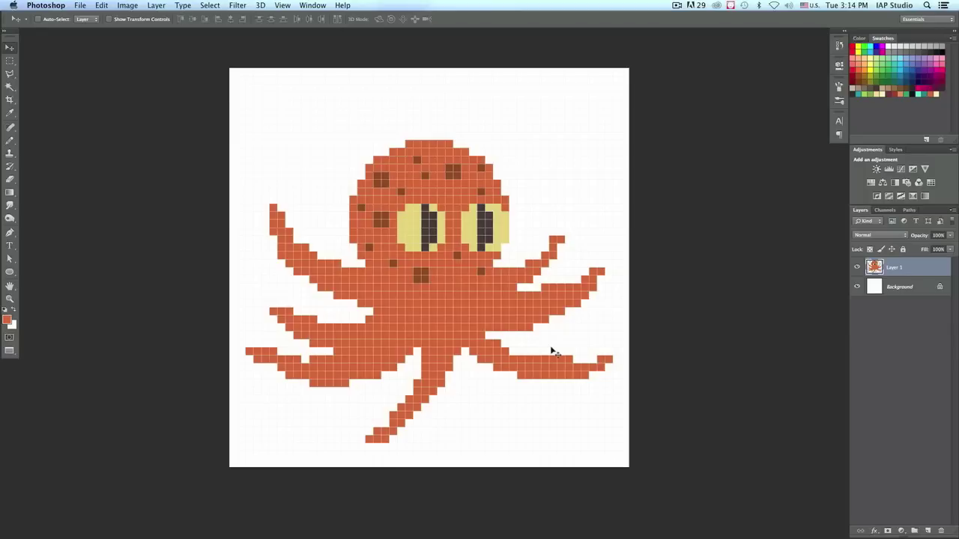
Step: Check the grid setting in the View menu, then hide the grid with Cmd+'
{"action": "key", "text": "super+h"}
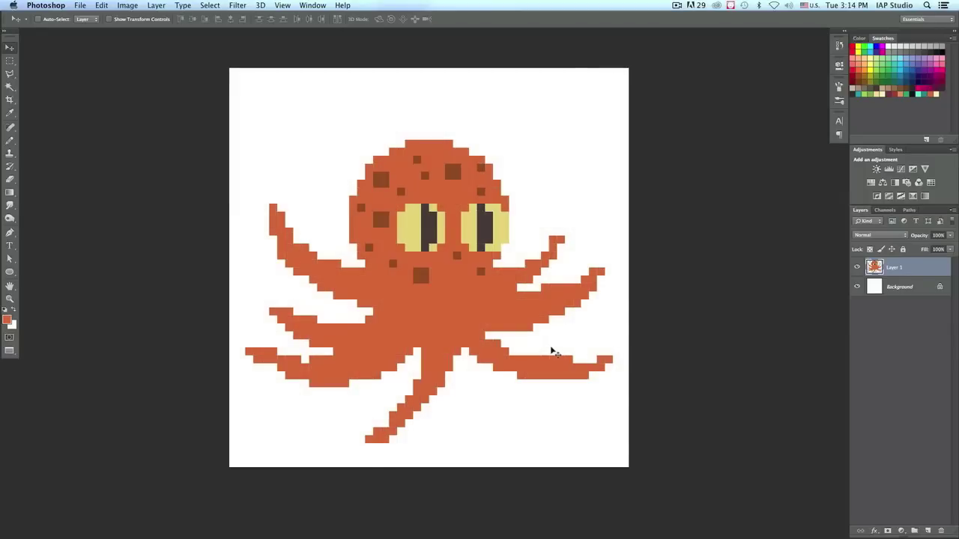
{"action": "key", "text": "super+h"}
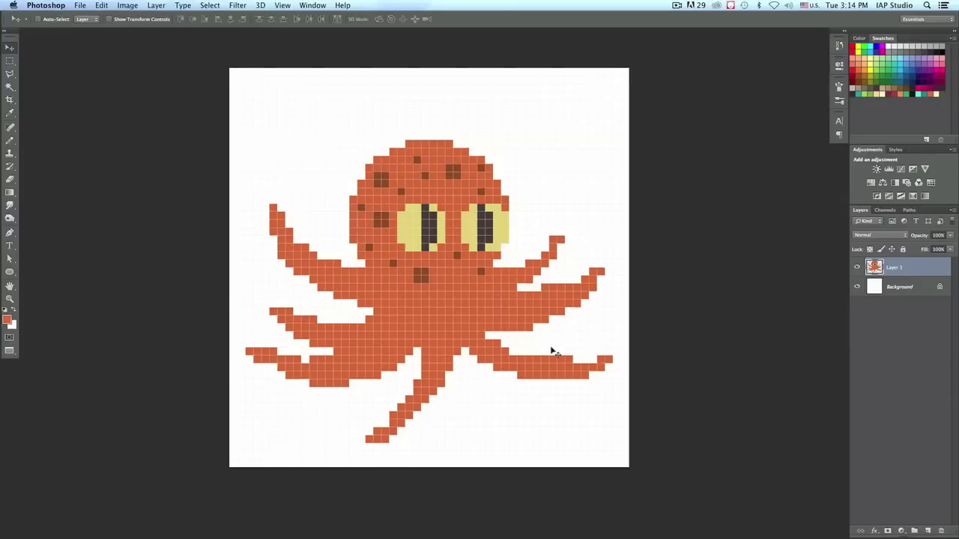
{"action": "key", "text": "super+h"}
{"action": "key", "text": "super+h"}
{"action": "left_click", "coordinate": [285, 6]}
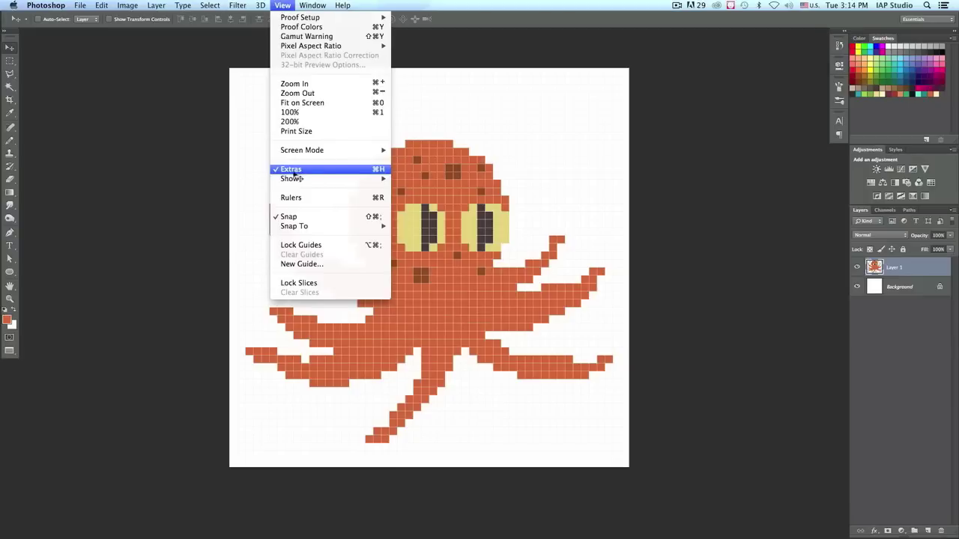
{"action": "mouse_move", "coordinate": [322, 180]}
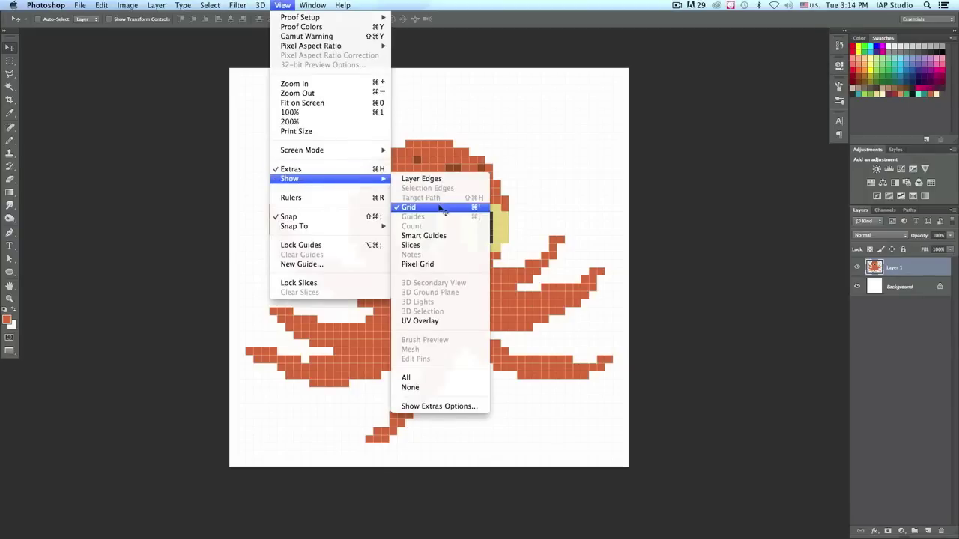
{"action": "left_click", "coordinate": [473, 53]}
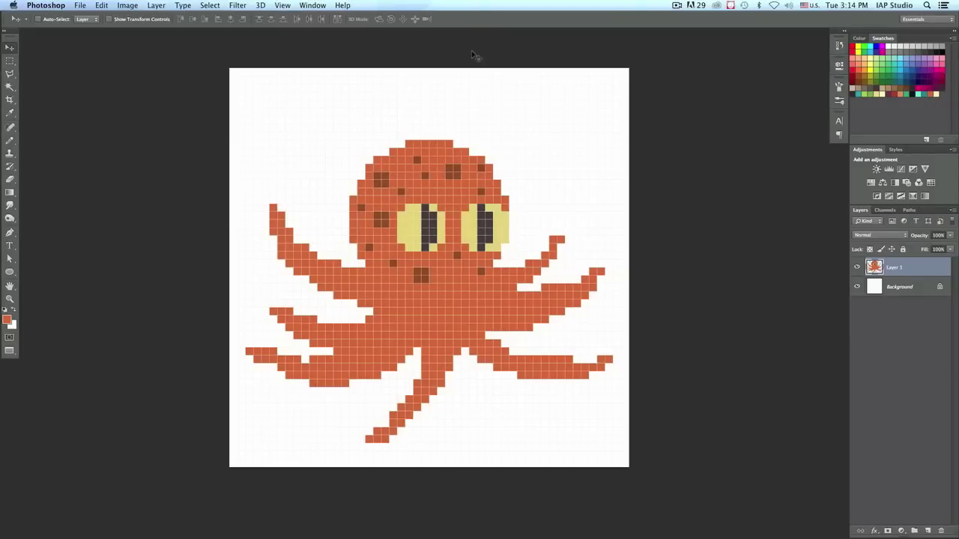
{"action": "key", "text": "super+apostrophe"}
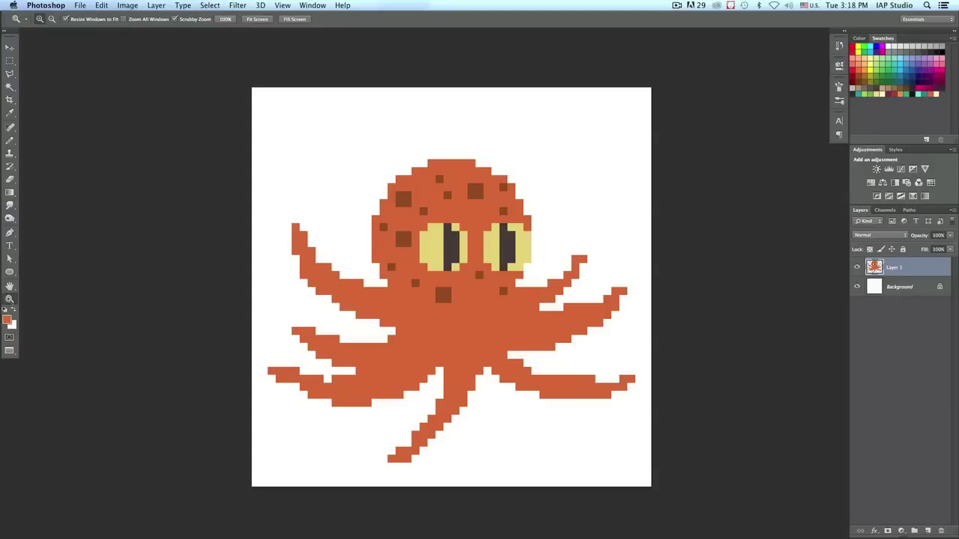
Step: Zoom the view to actual 100% size using the Zoom tool's right-click presets
{"action": "left_click", "coordinate": [10, 298]}
{"action": "right_click", "coordinate": [466, 270]}
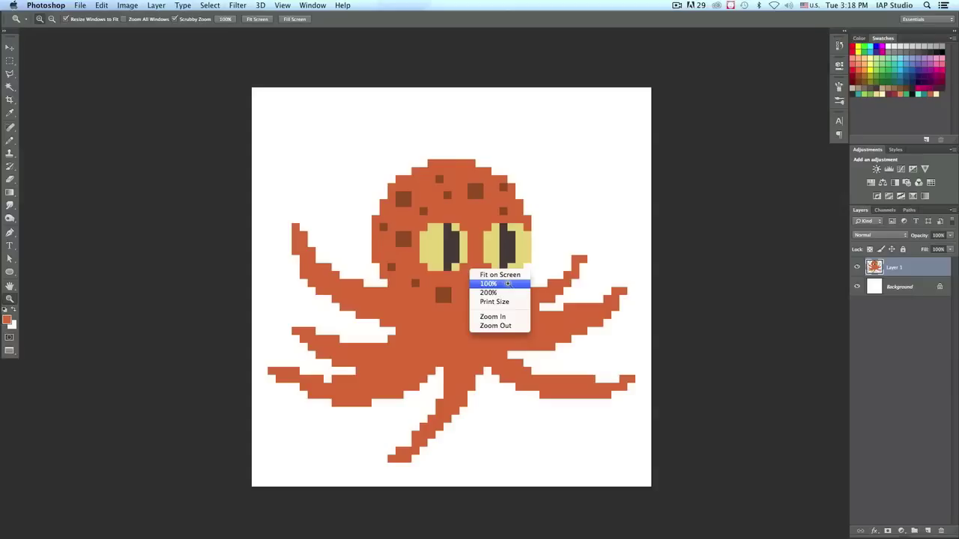
{"action": "left_click", "coordinate": [489, 284]}
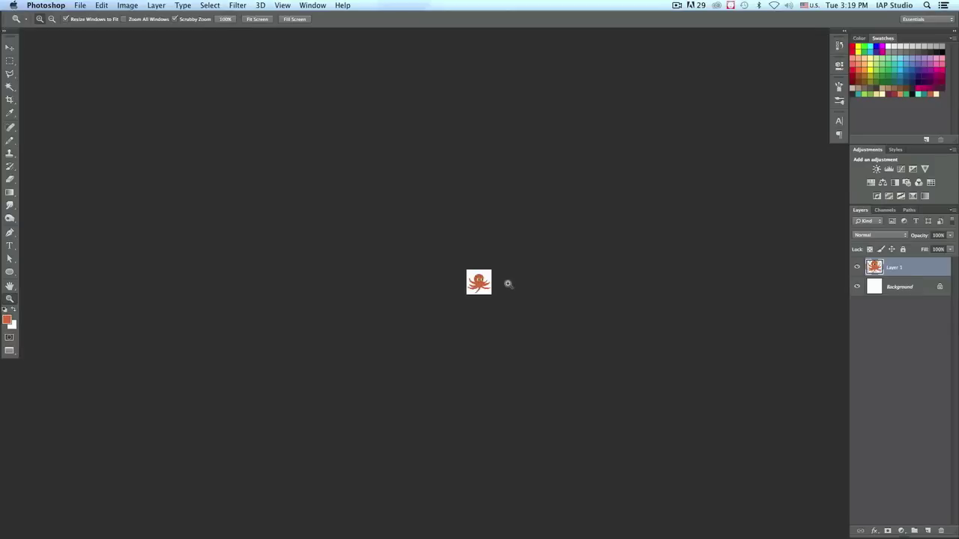
{"action": "left_click", "coordinate": [127, 6]}
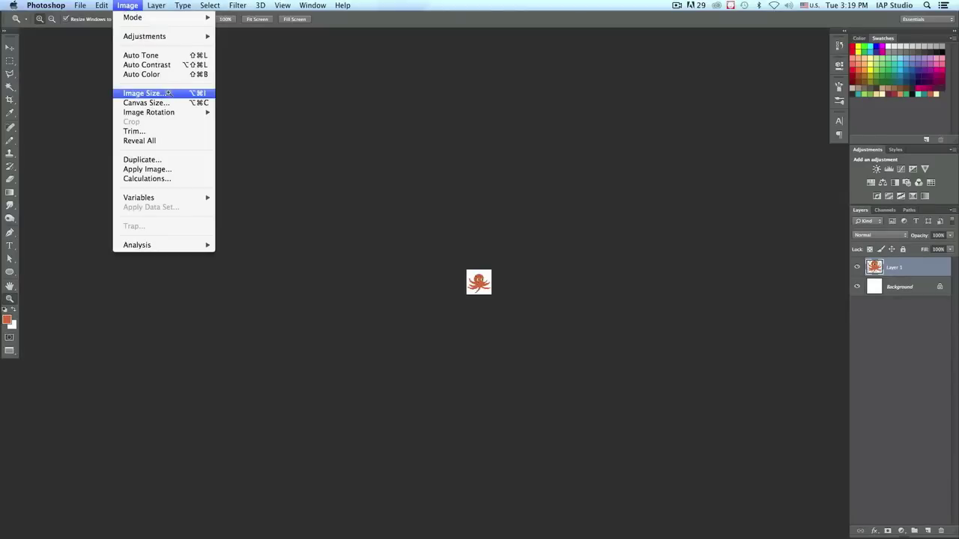
Step: Try resizing the image to 1000 pixels wide, then return to actual-size view
{"action": "left_click", "coordinate": [168, 93]}
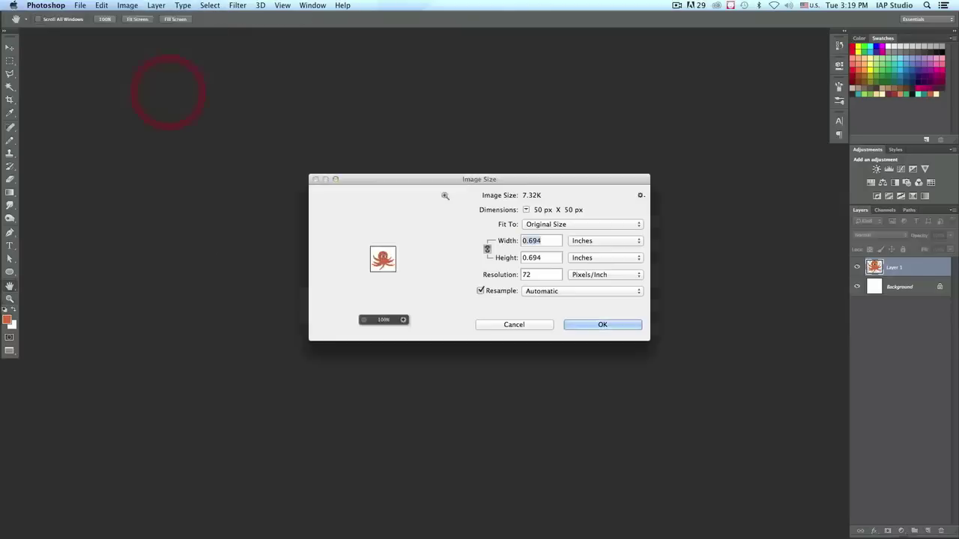
{"action": "left_click", "coordinate": [590, 240]}
{"action": "left_click", "coordinate": [600, 231]}
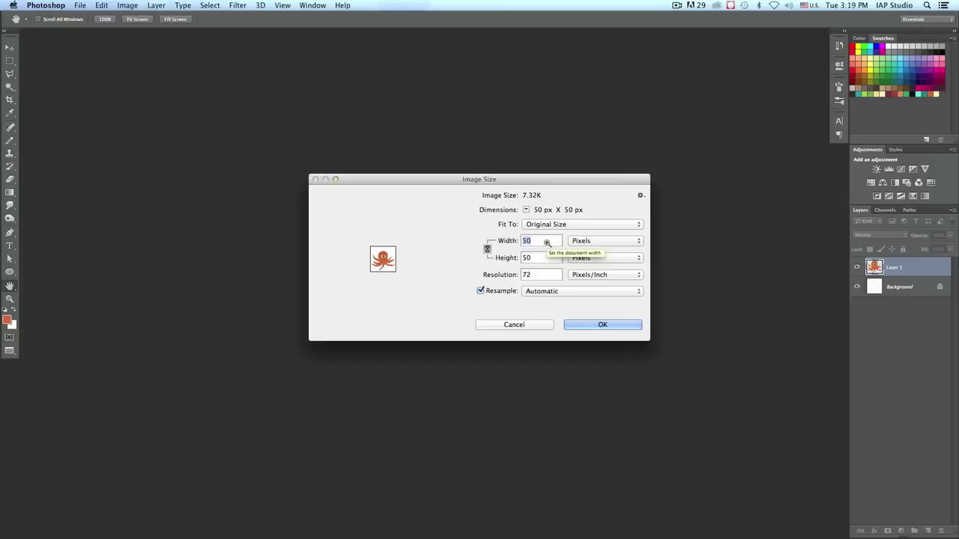
{"action": "type", "text": "0000"}
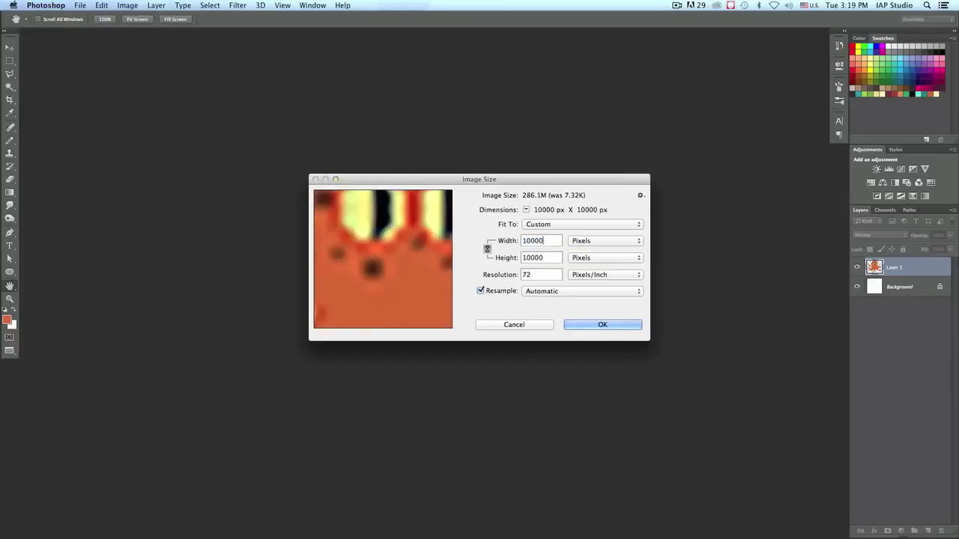
{"action": "key", "text": "BackSpace"}
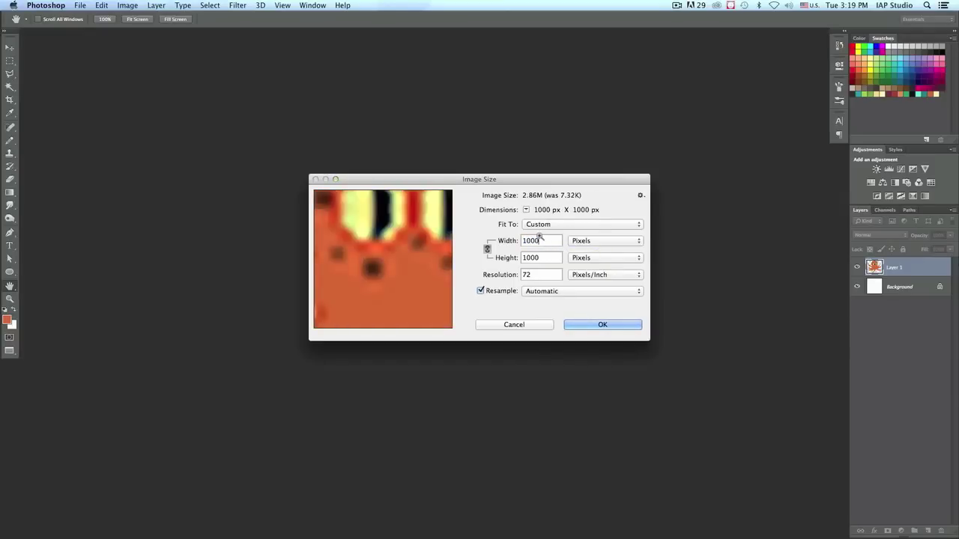
{"action": "left_click", "coordinate": [604, 325]}
{"action": "key", "text": "super+0"}
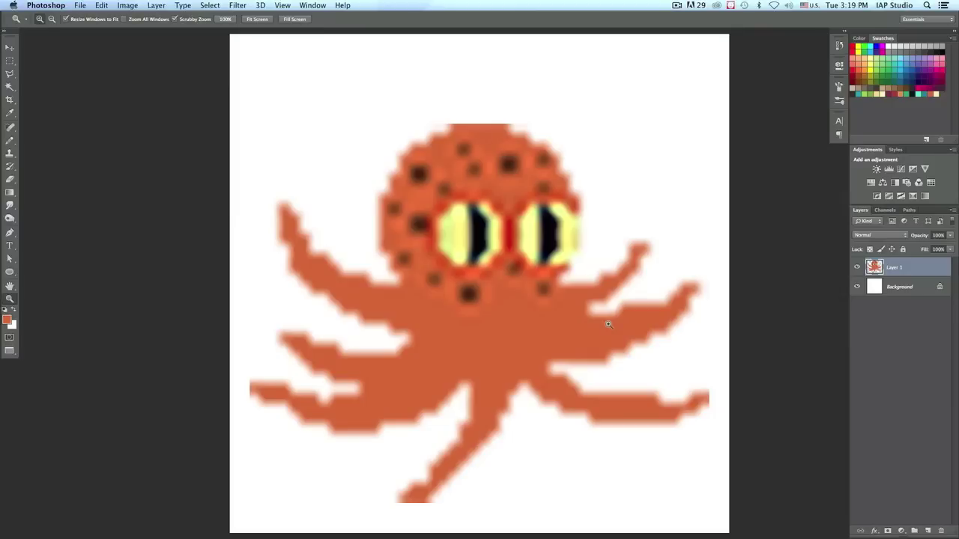
{"action": "key", "text": "super+1"}
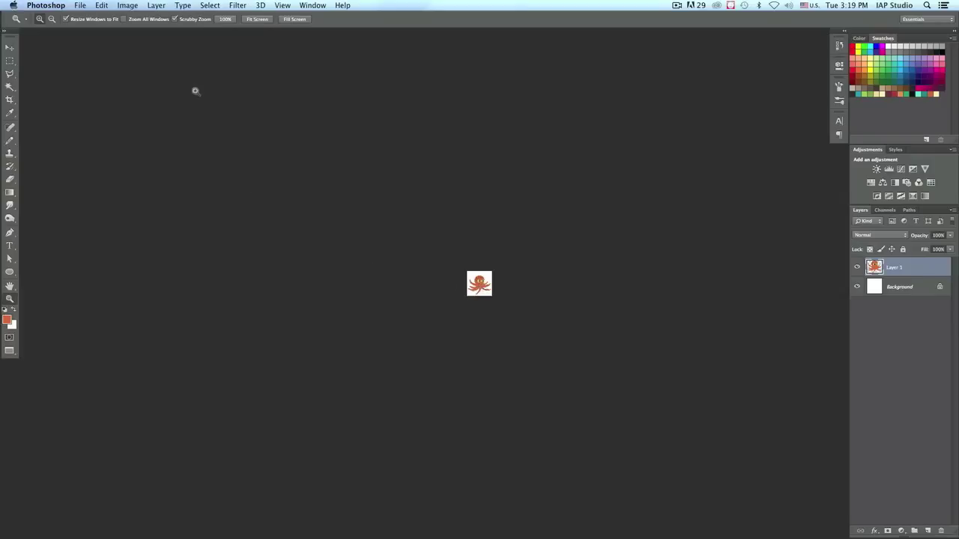
Step: Resize the image to 1001 × 1001 px with Nearest Neighbor resampling and fit it on screen
{"action": "left_click", "coordinate": [125, 4]}
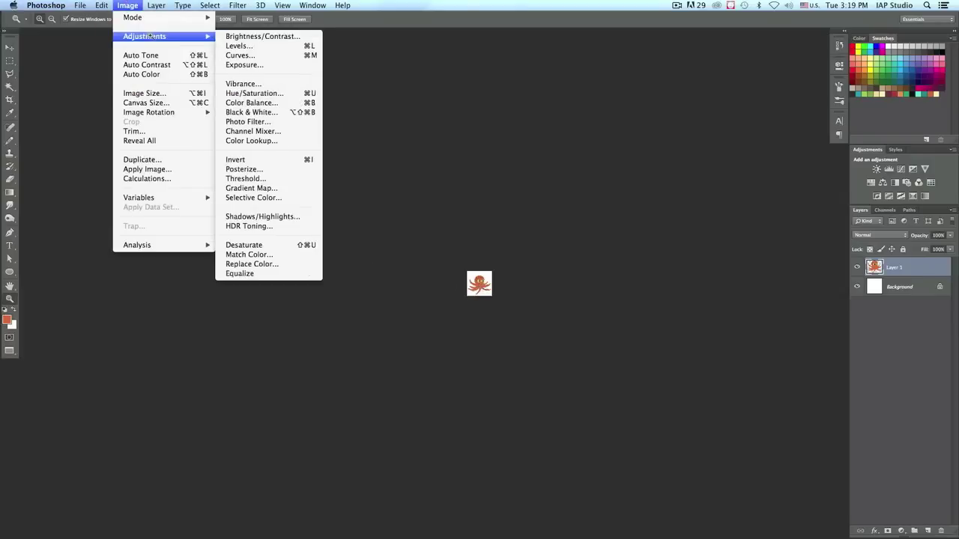
{"action": "left_click", "coordinate": [167, 93]}
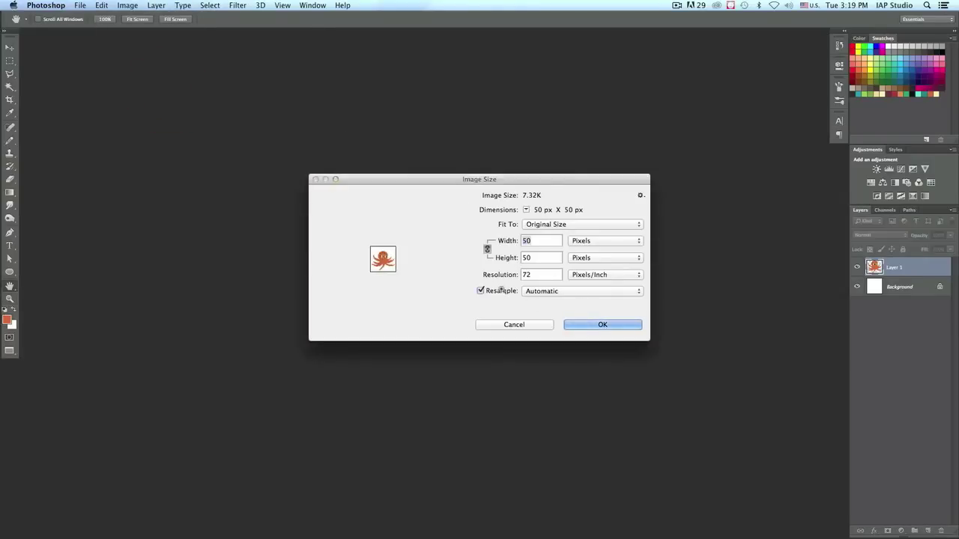
{"action": "left_click", "coordinate": [604, 292]}
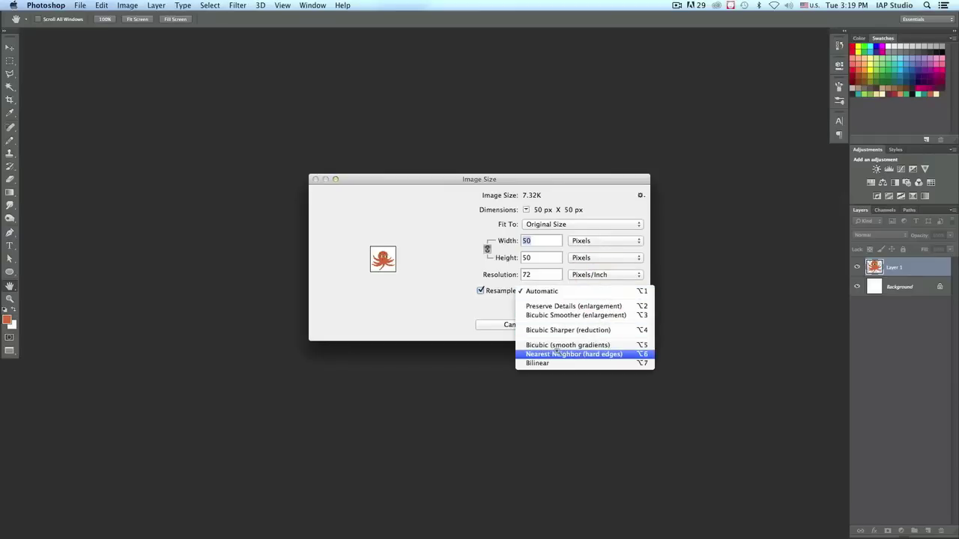
{"action": "left_click", "coordinate": [607, 354]}
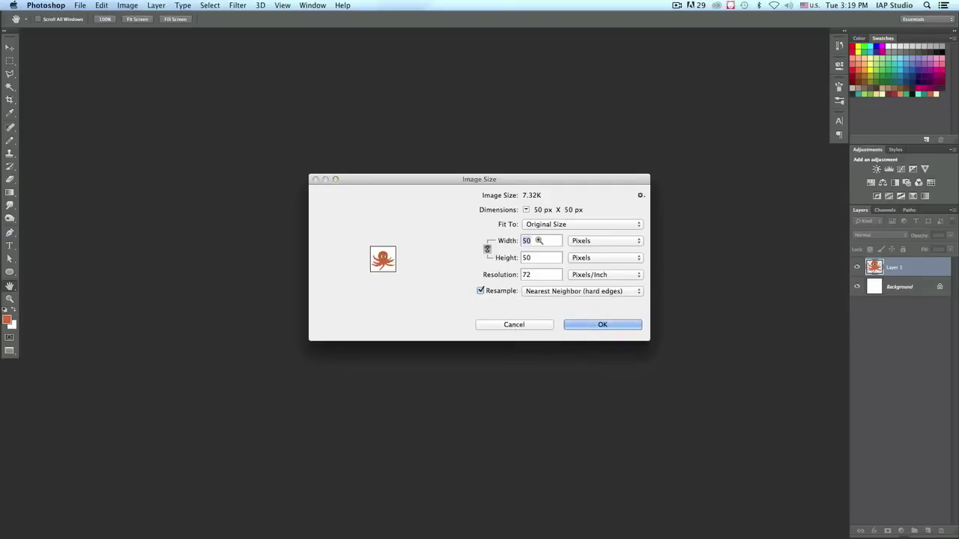
{"action": "type", "text": "1000"}
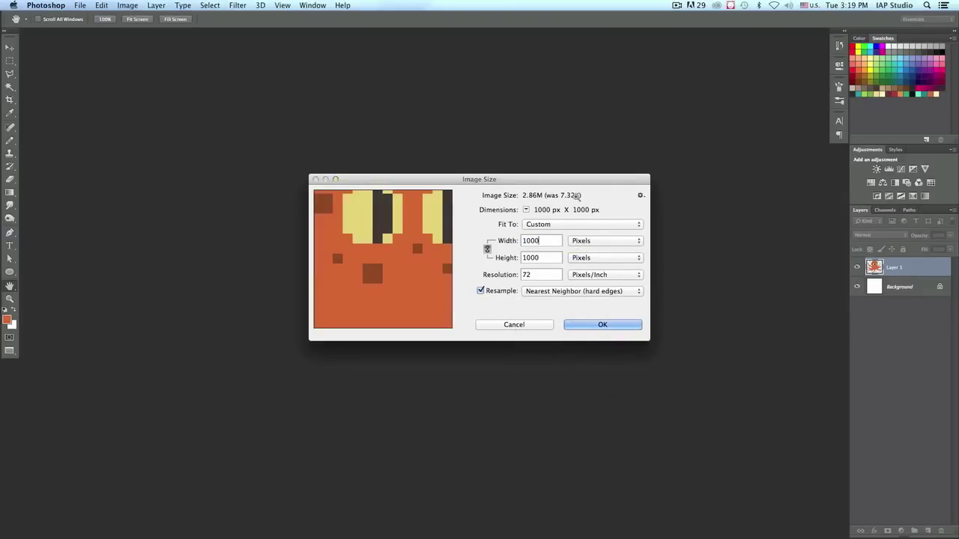
{"action": "left_click_drag", "start_coordinate": [571, 179], "coordinate": [530, 161]}
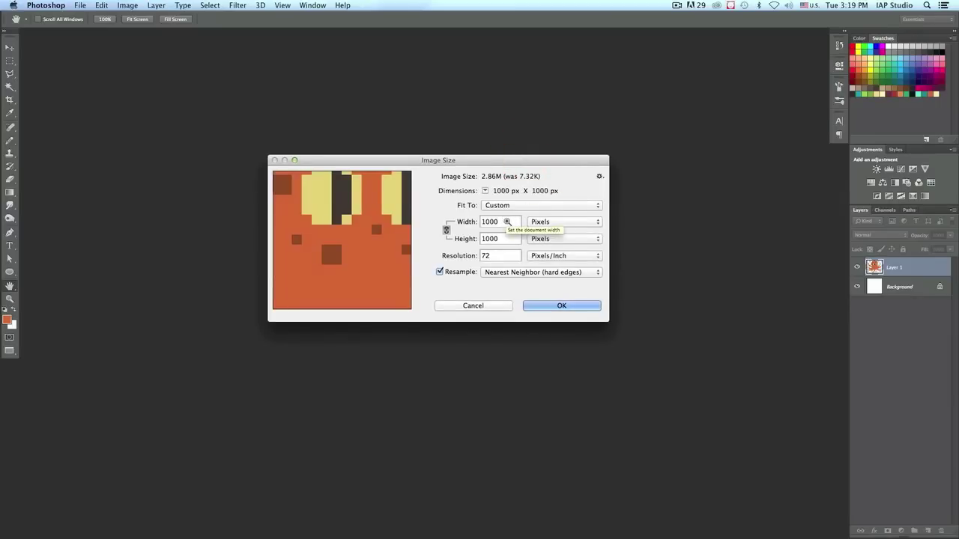
{"action": "key", "text": "Up"}
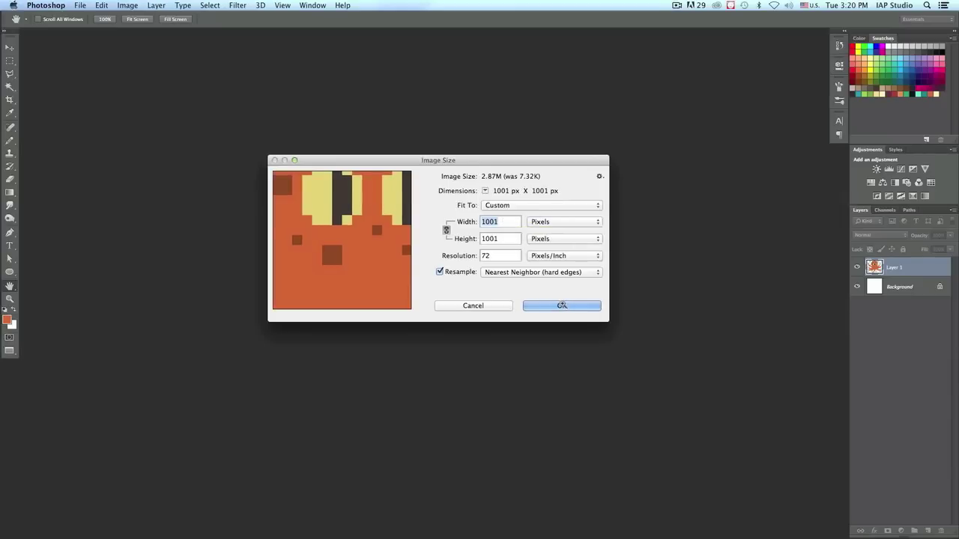
{"action": "left_click", "coordinate": [562, 305]}
{"action": "key", "text": "super+0"}
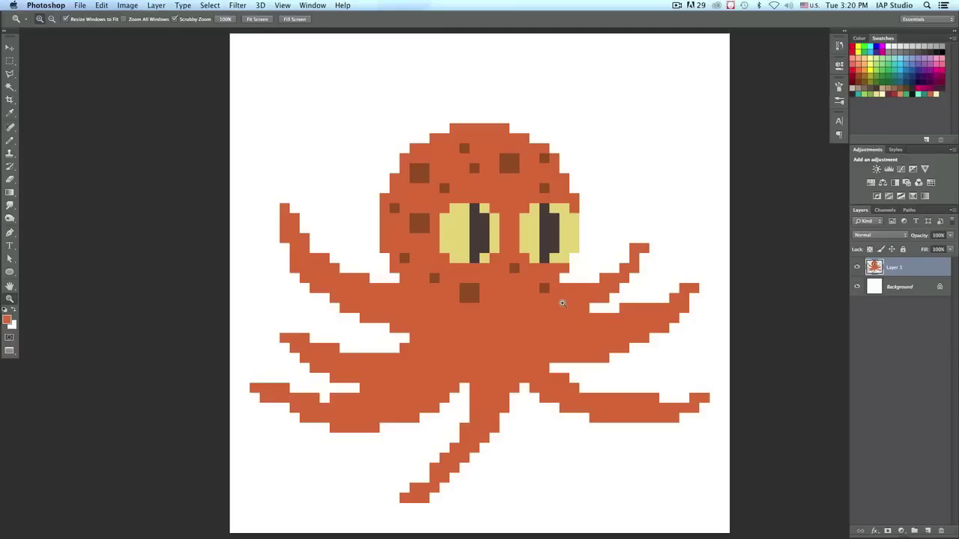
{"action": "right_click", "coordinate": [512, 267]}
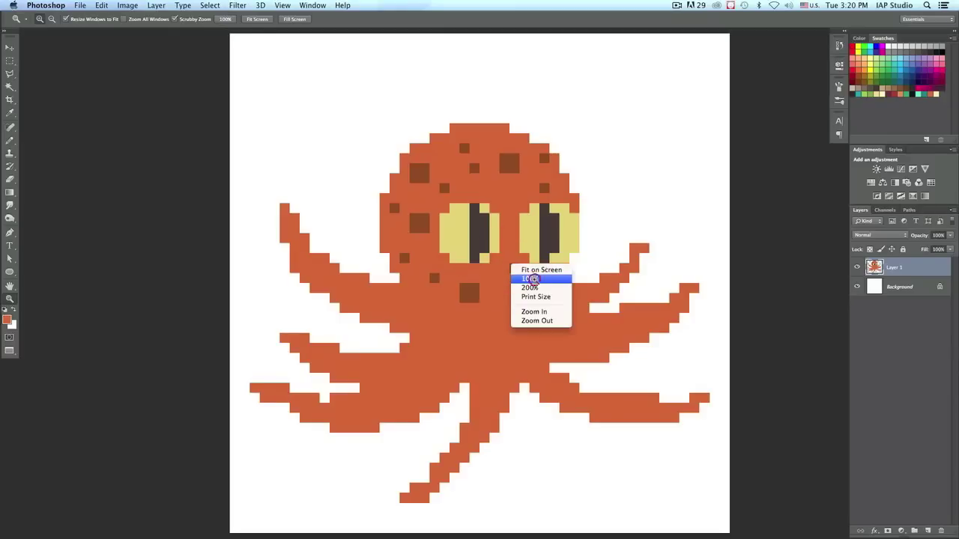
{"action": "left_click", "coordinate": [534, 279]}
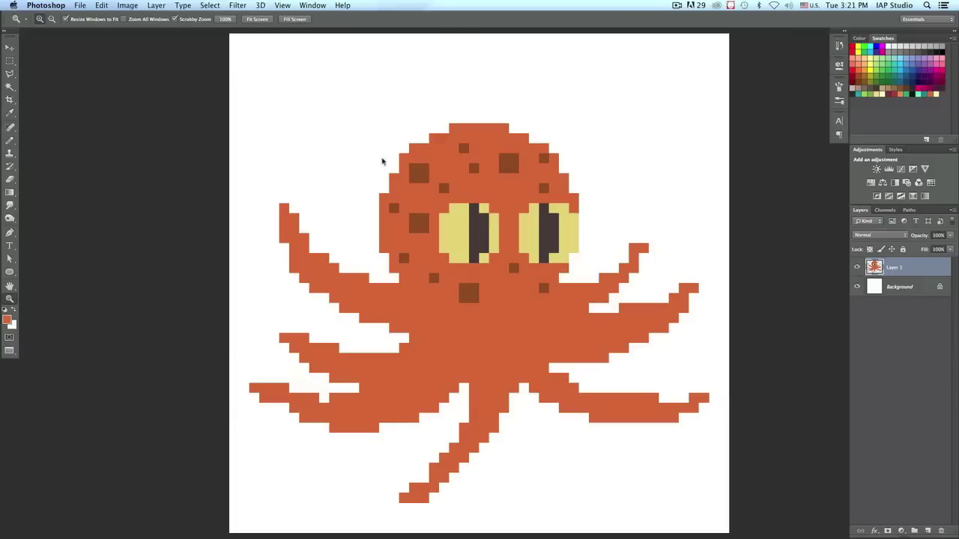
Step: Save a JPEG copy of the image as Untitled-1.jpg with Save As
{"action": "left_click", "coordinate": [80, 5]}
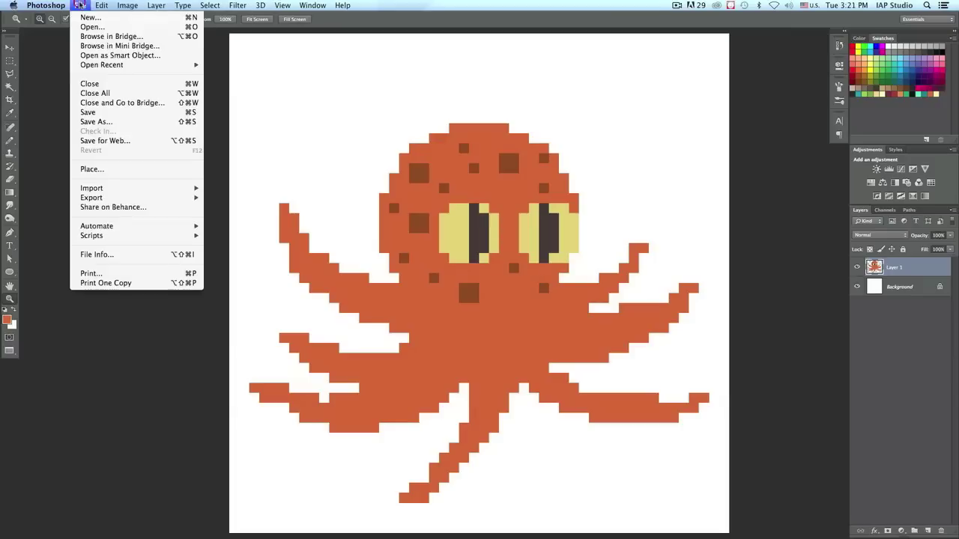
{"action": "left_click", "coordinate": [126, 122]}
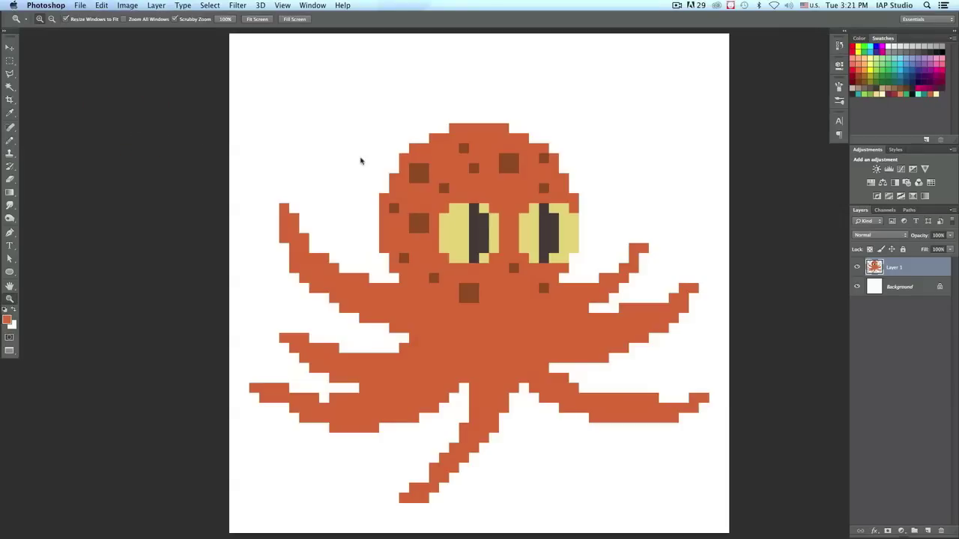
{"action": "left_click", "coordinate": [558, 252]}
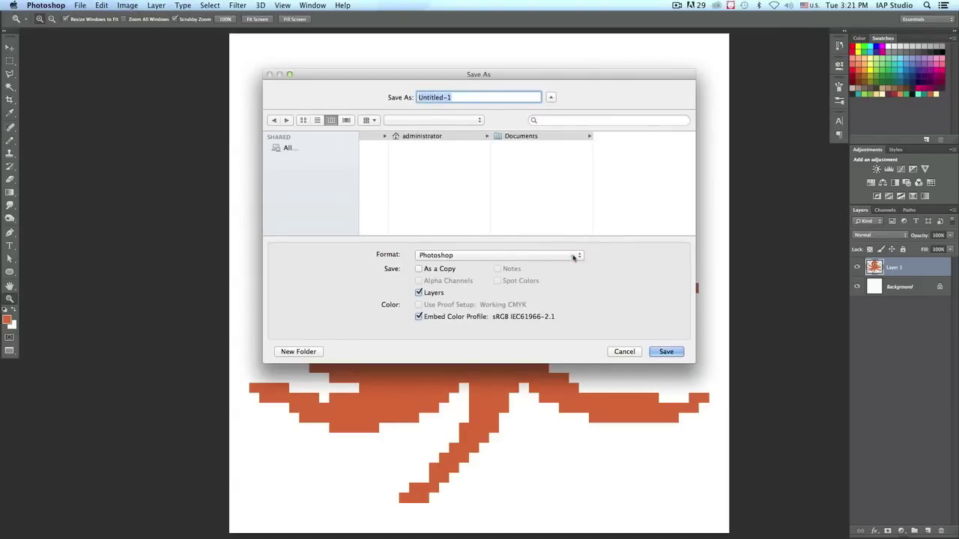
{"action": "left_click", "coordinate": [577, 257]}
{"action": "left_click", "coordinate": [621, 250]}
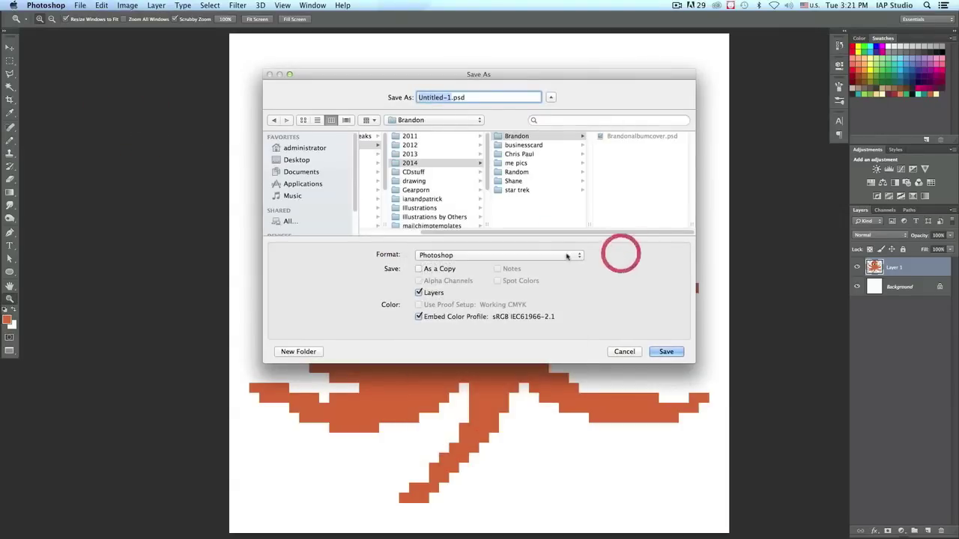
{"action": "left_click", "coordinate": [566, 256]}
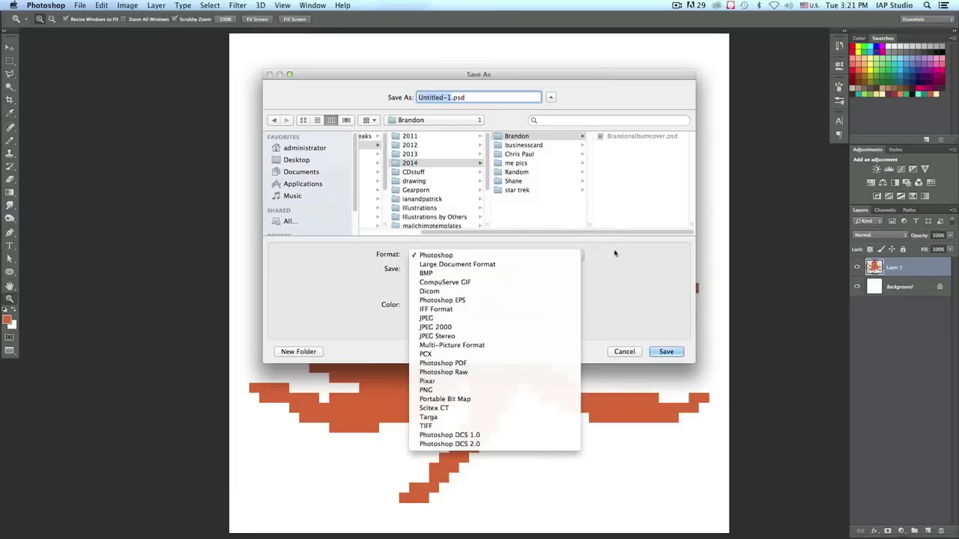
{"action": "left_click", "coordinate": [524, 318]}
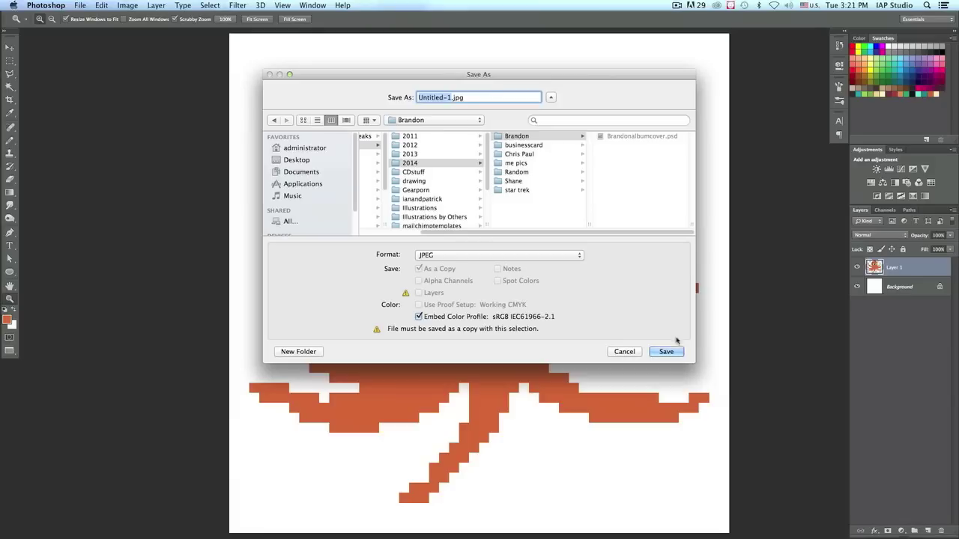
{"action": "left_click", "coordinate": [625, 352]}
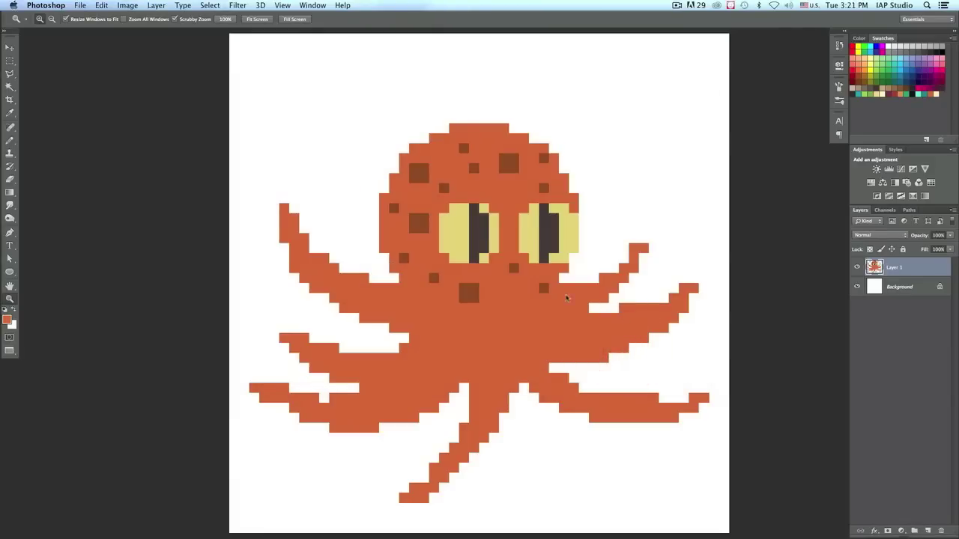
{"action": "left_click", "coordinate": [519, 272], "text": "alt"}
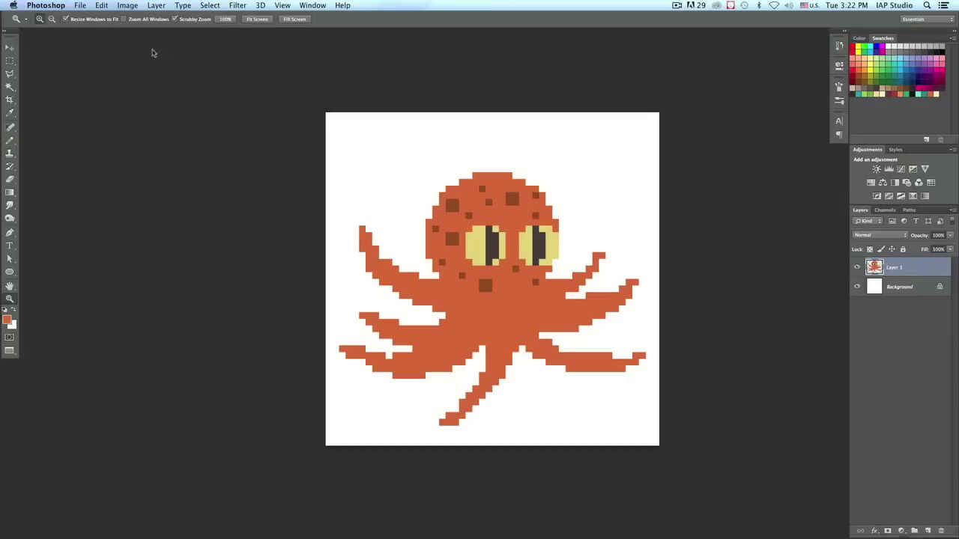
Step: Create a new blank 1280 × 720 pixel document, Untitled-2
{"action": "left_click", "coordinate": [80, 6]}
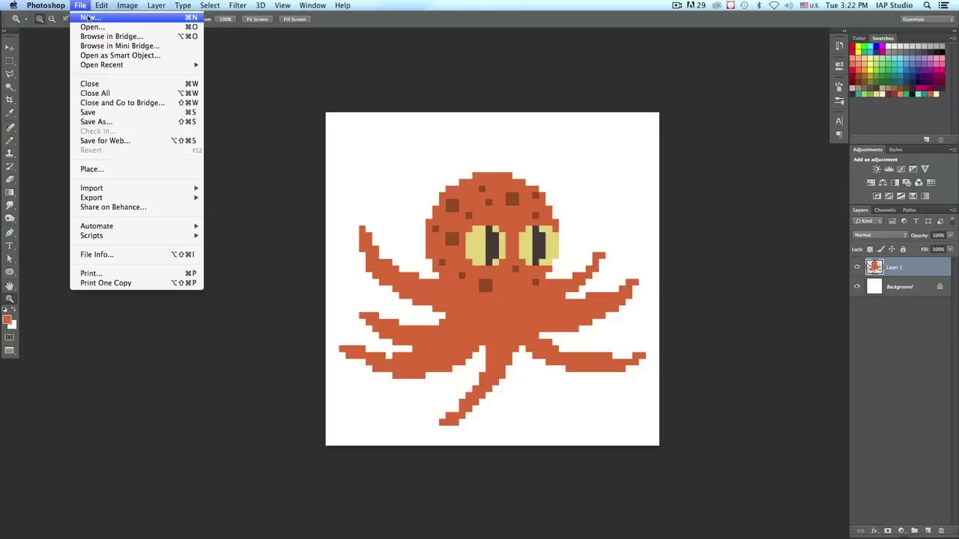
{"action": "left_click", "coordinate": [88, 17]}
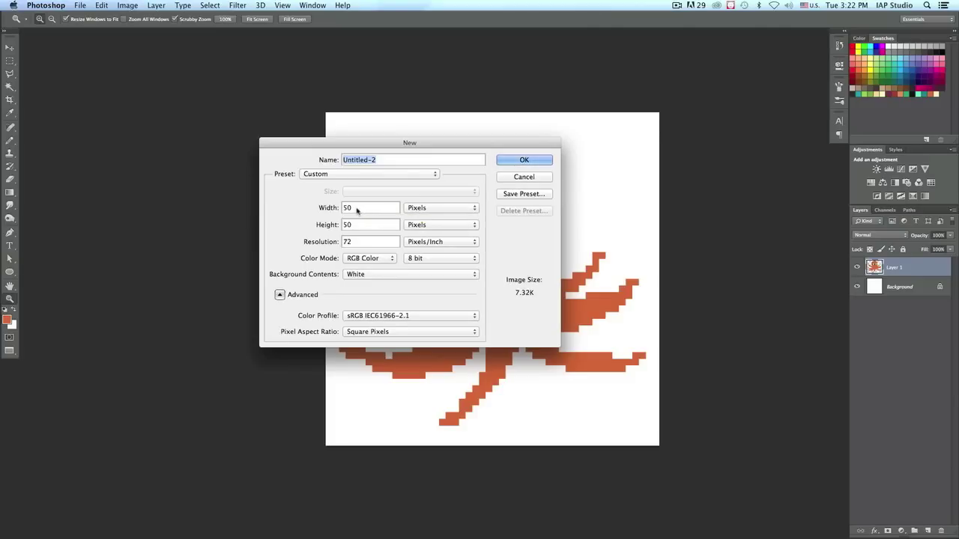
{"action": "double_click", "coordinate": [343, 208]}
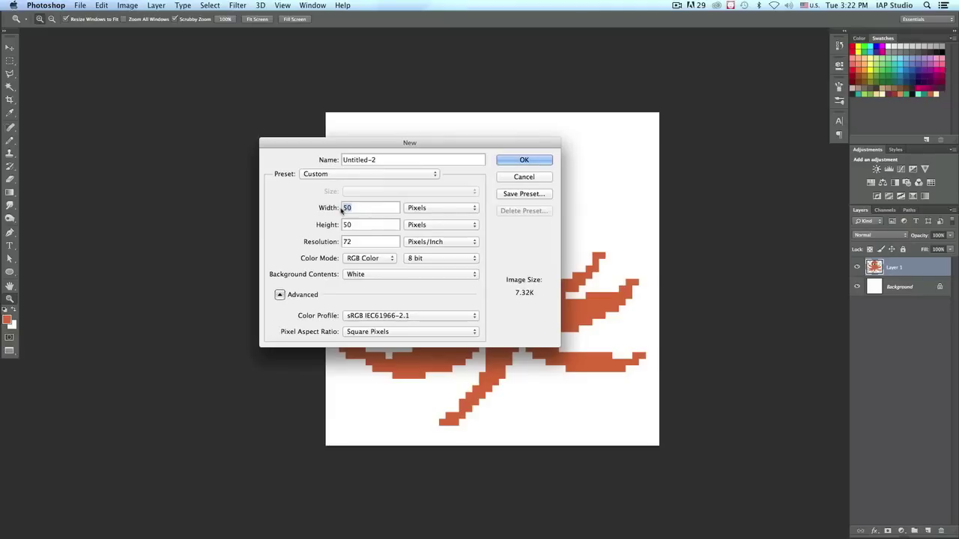
{"action": "type", "text": "1280"}
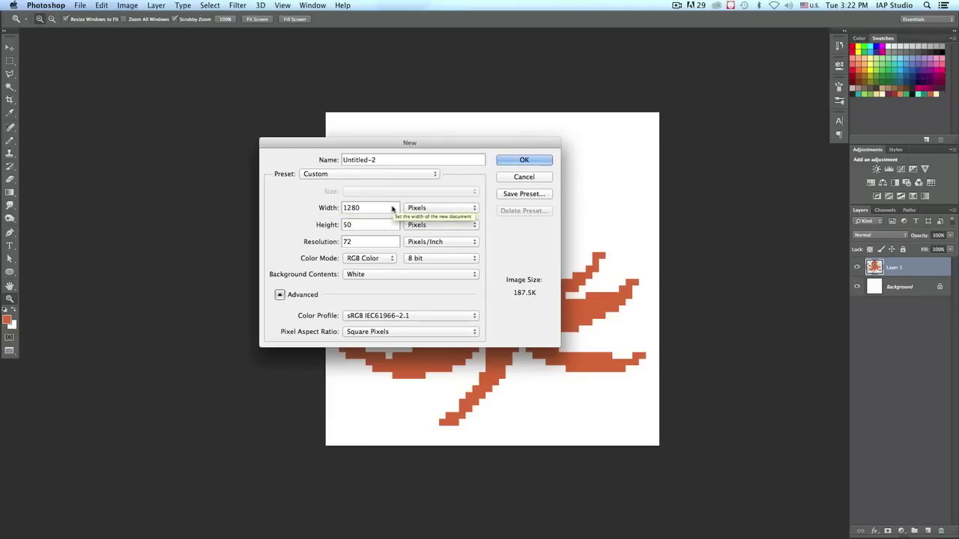
{"action": "double_click", "coordinate": [344, 225]}
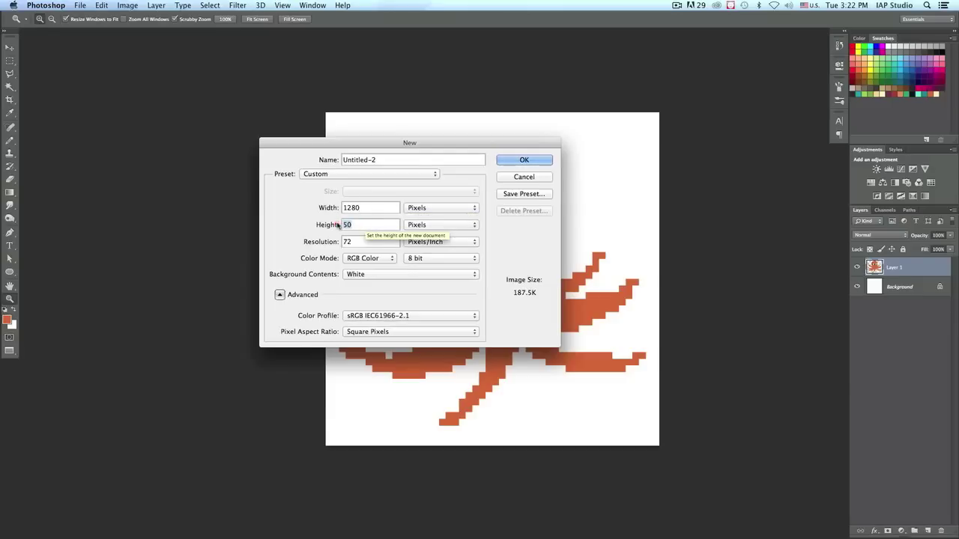
{"action": "type", "text": "720"}
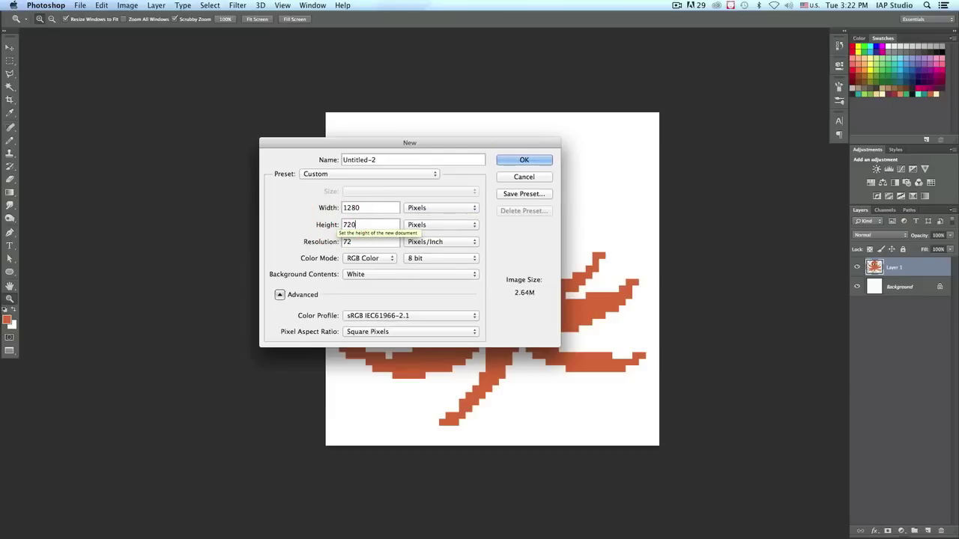
{"action": "left_click", "coordinate": [527, 162]}
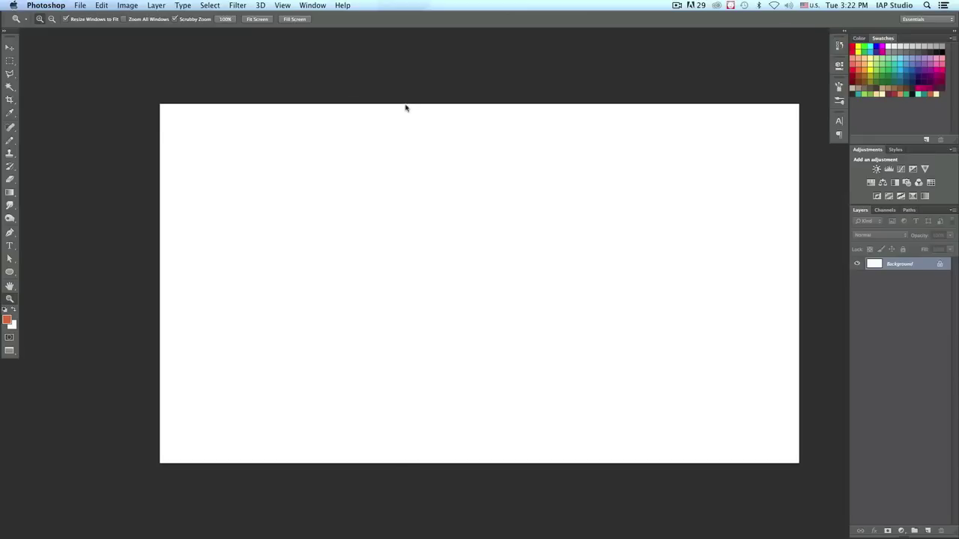
{"action": "key", "text": "f"}
{"action": "key", "text": "f"}
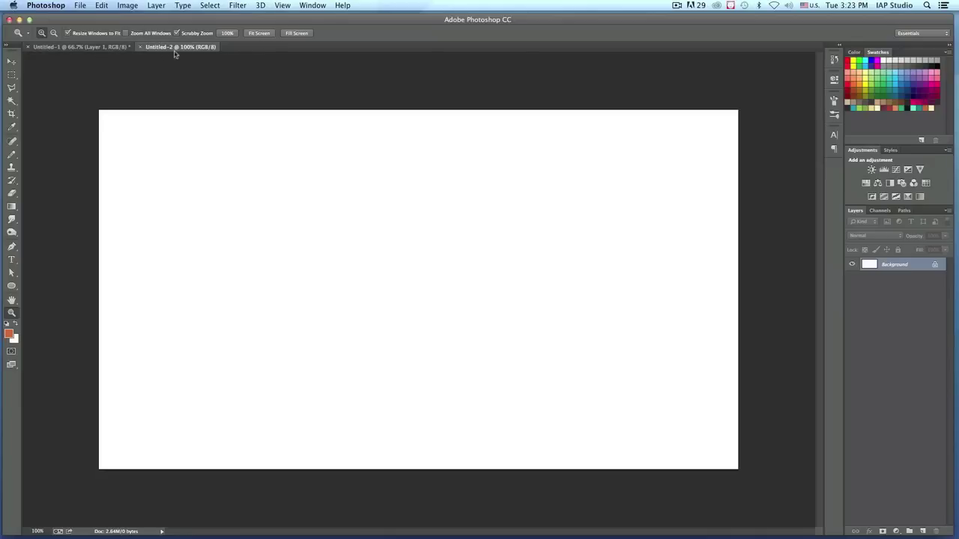
Step: Bring the octopus document Untitled-1 in front of blank Untitled-2 and select the Move tool
{"action": "left_click", "coordinate": [83, 46]}
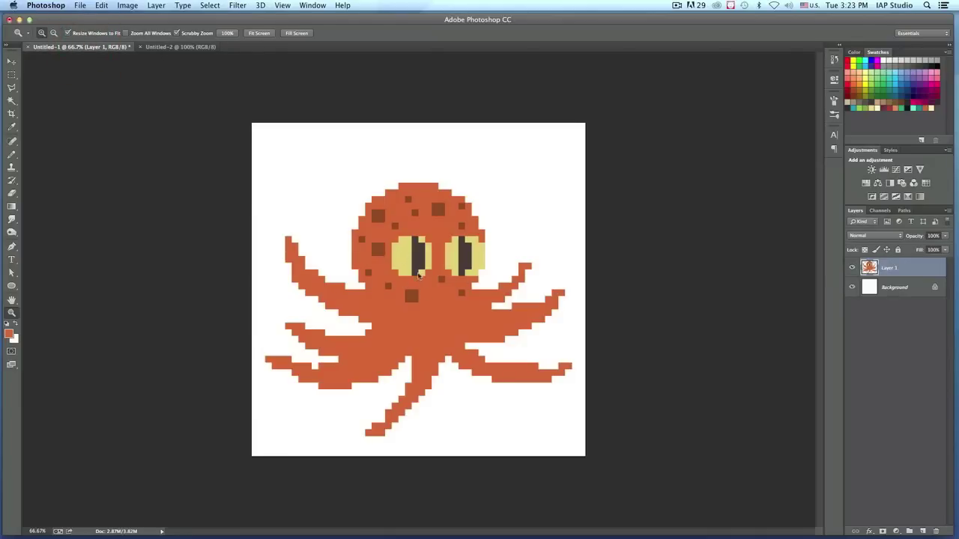
{"action": "left_click", "coordinate": [170, 46]}
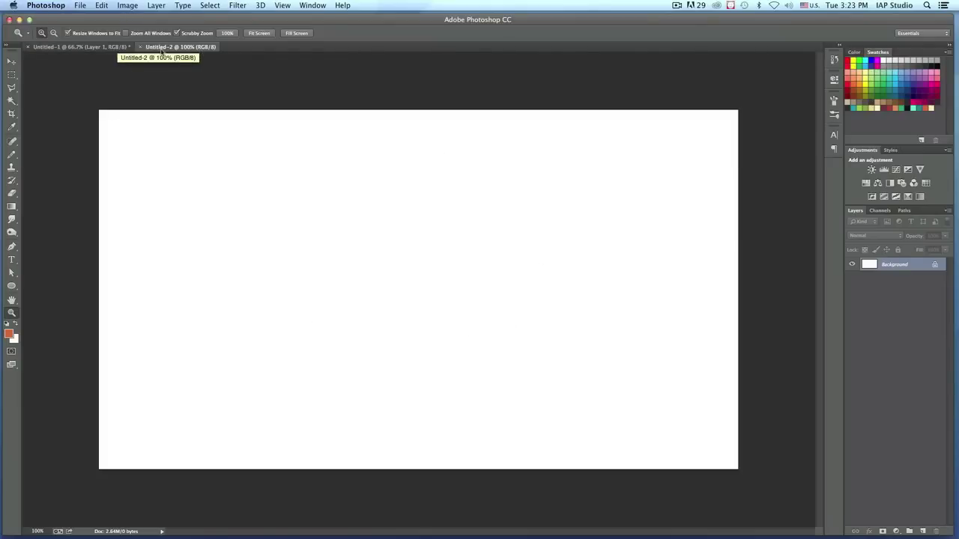
{"action": "left_click", "coordinate": [96, 48]}
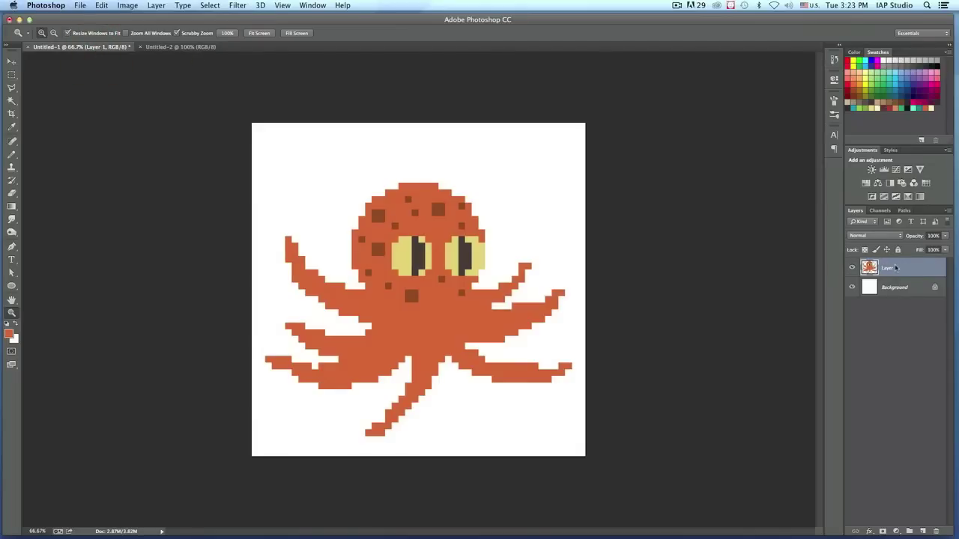
{"action": "key", "text": "v"}
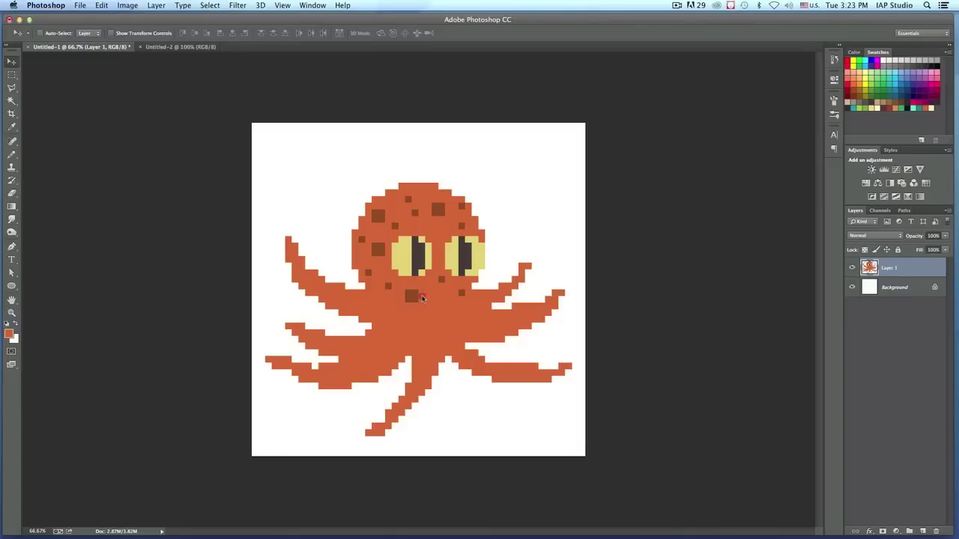
Step: Undo an oversized first copy, then drag the original-size octopus into Untitled-2 near its centre
{"action": "mouse_move", "coordinate": [422, 298]}
{"action": "left_mouse_down"}
{"action": "mouse_move", "coordinate": [402, 292]}
{"action": "mouse_move", "coordinate": [347, 210]}
{"action": "mouse_move", "coordinate": [170, 44]}
{"action": "mouse_move", "coordinate": [184, 70]}
{"action": "mouse_move", "coordinate": [407, 254]}
{"action": "mouse_move", "coordinate": [422, 281]}
{"action": "left_mouse_up"}
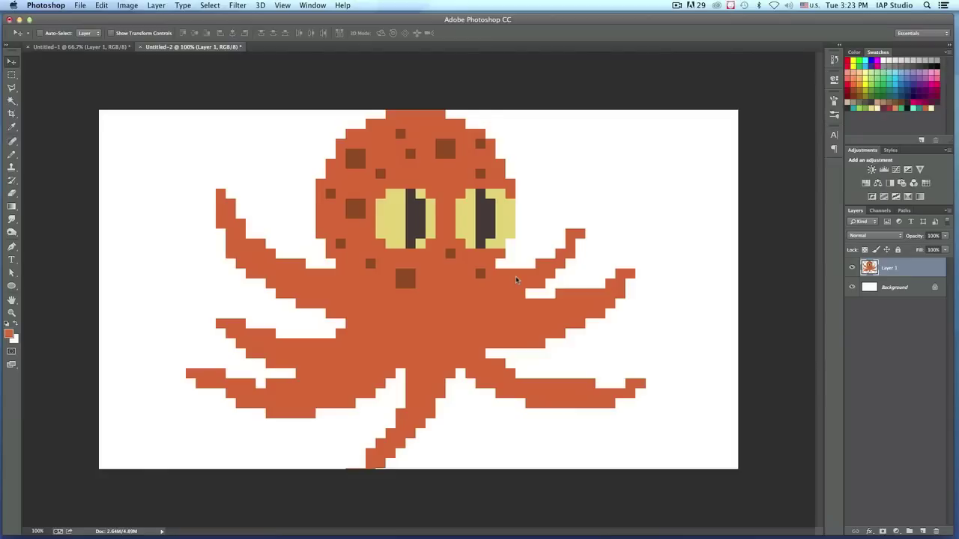
{"action": "key", "text": "super+z"}
{"action": "left_click", "coordinate": [79, 46]}
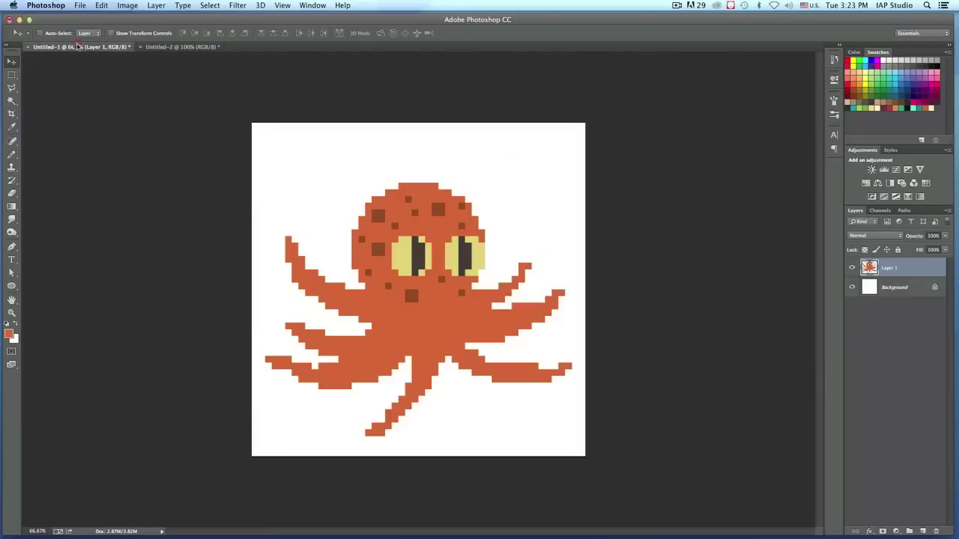
{"action": "key", "text": "super+z"}
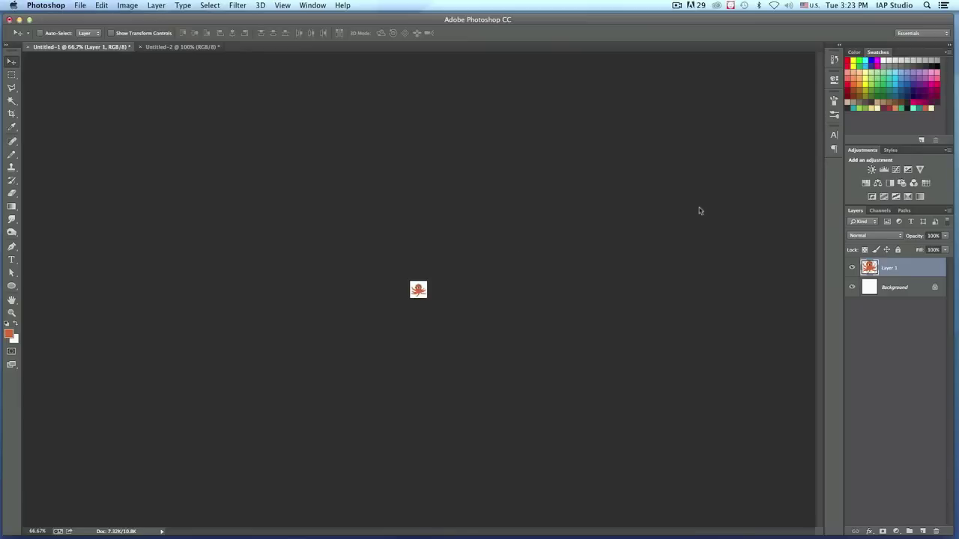
{"action": "left_click_drag", "start_coordinate": [419, 290], "coordinate": [392, 279]}
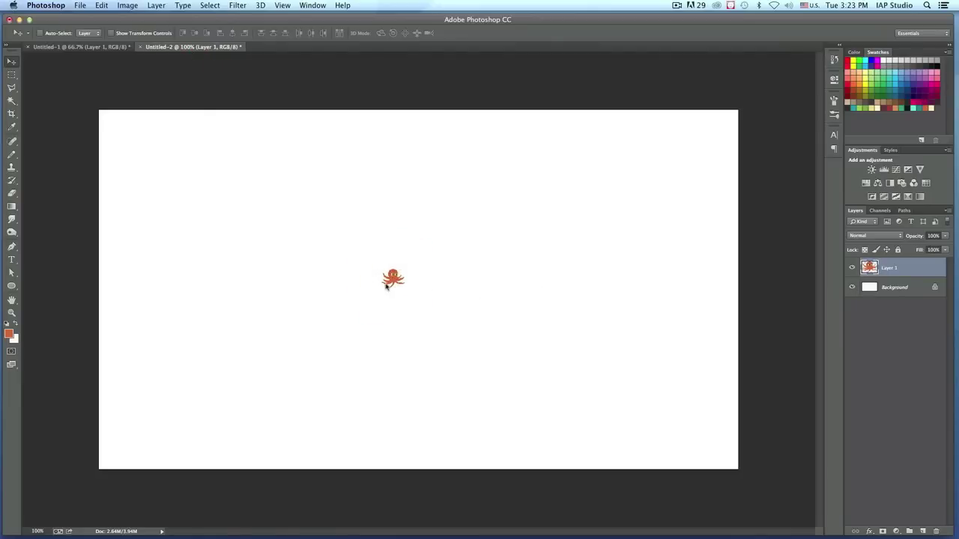
{"action": "mouse_move", "coordinate": [394, 279]}
{"action": "left_mouse_down"}
{"action": "mouse_move", "coordinate": [441, 272]}
{"action": "mouse_move", "coordinate": [389, 275]}
{"action": "left_mouse_up"}
Step: Free-transform the octopus with Nearest Neighbor, enlarging it about elevenfold to fill the canvas's left half
{"action": "key", "text": "super+t"}
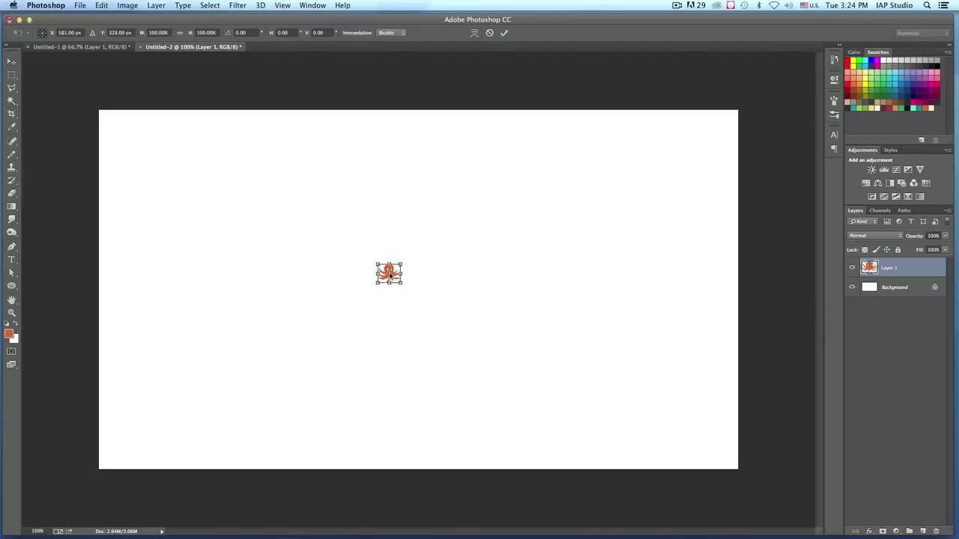
{"action": "left_click", "coordinate": [403, 35]}
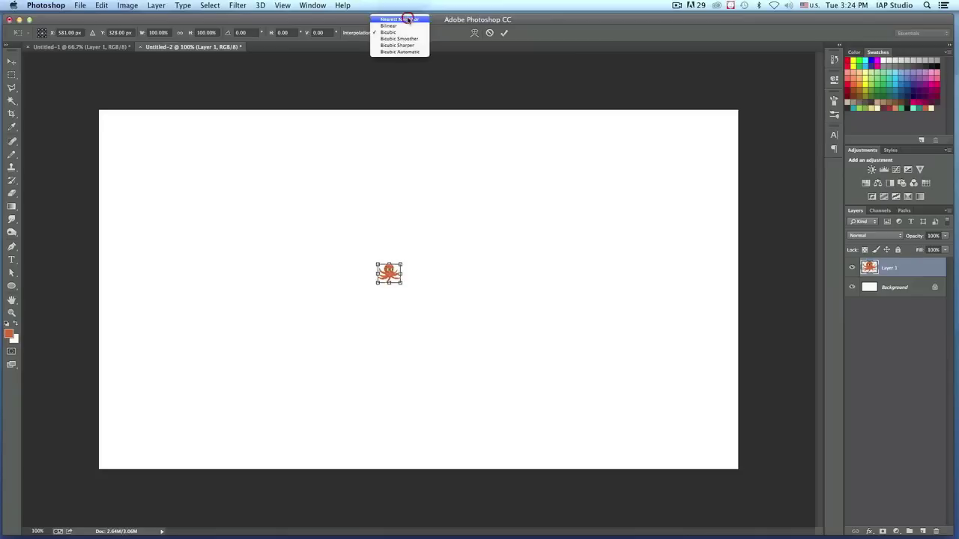
{"action": "left_click", "coordinate": [409, 19]}
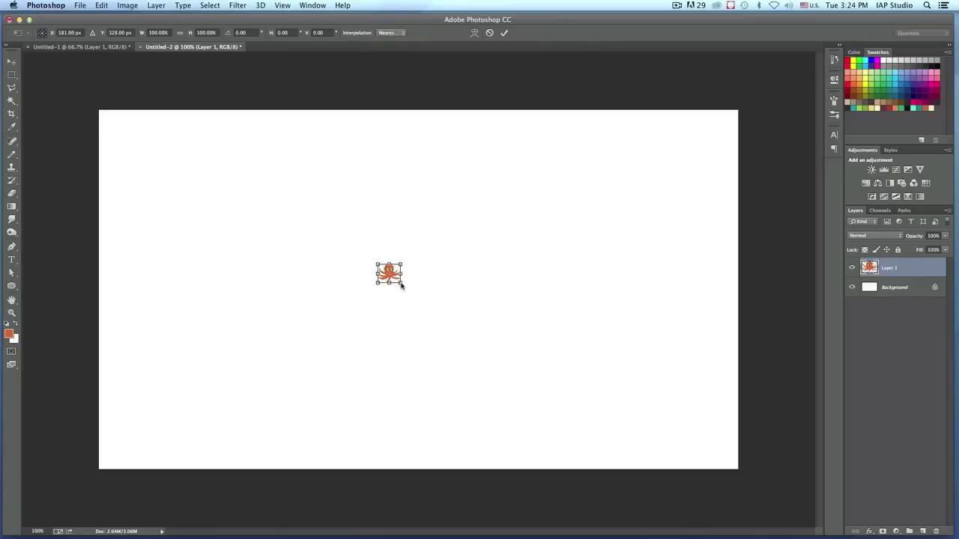
{"action": "left_click_drag", "start_coordinate": [402, 284], "coordinate": [616, 478]}
{"action": "left_click_drag", "start_coordinate": [494, 359], "coordinate": [272, 218]}
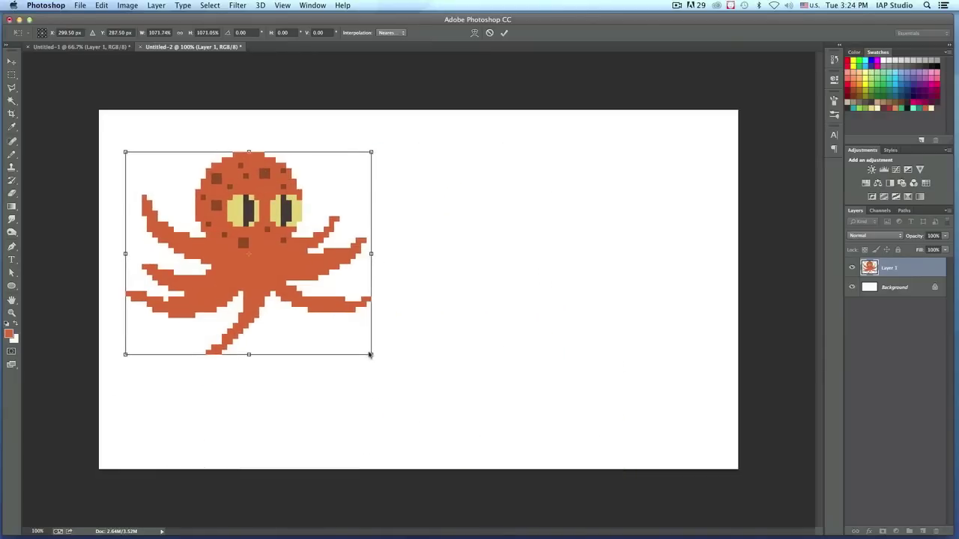
{"action": "left_click_drag", "start_coordinate": [371, 356], "coordinate": [440, 415]}
{"action": "key", "text": "Return"}
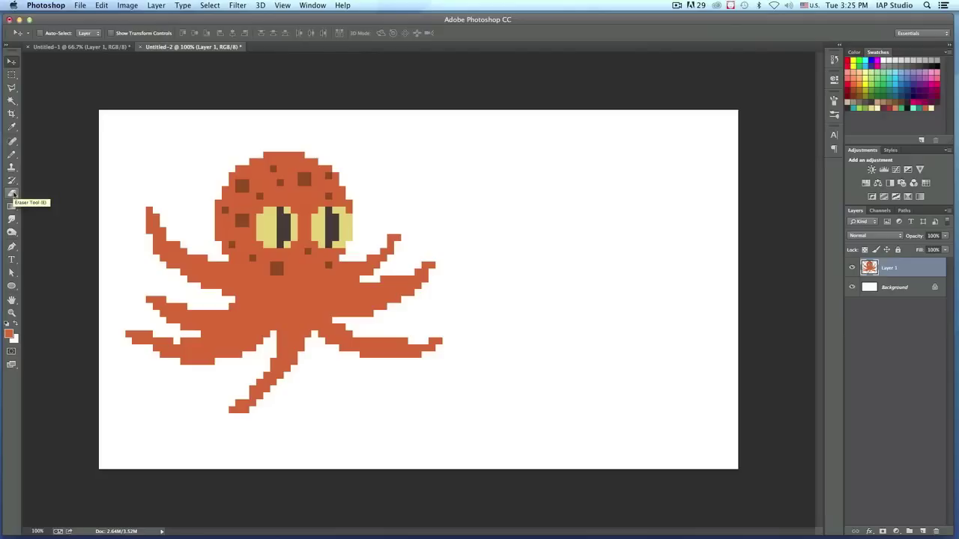
Step: Select the plain Eraser tool, then show Untitled-1 zoomed to 1600% with the pixel grid visible
{"action": "left_click", "coordinate": [12, 193]}
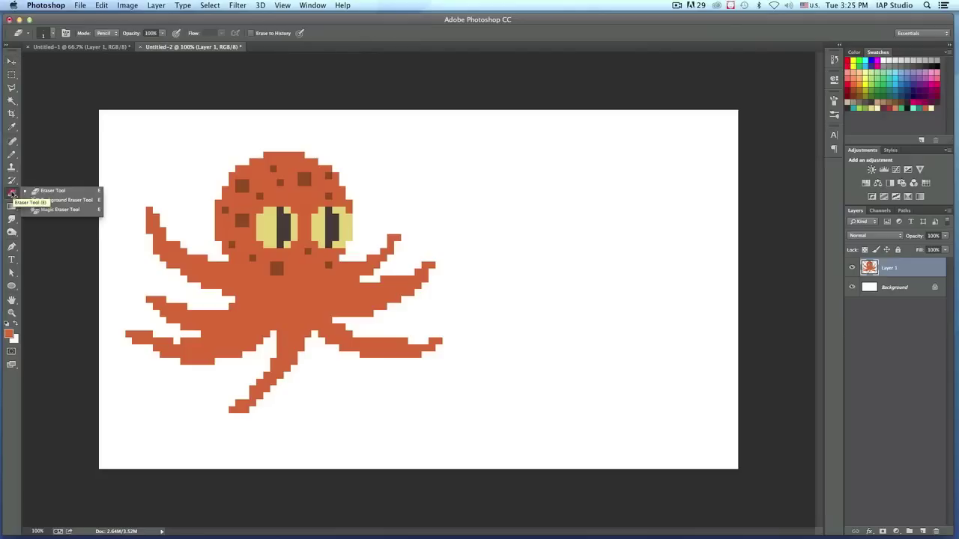
{"action": "left_click", "coordinate": [63, 193]}
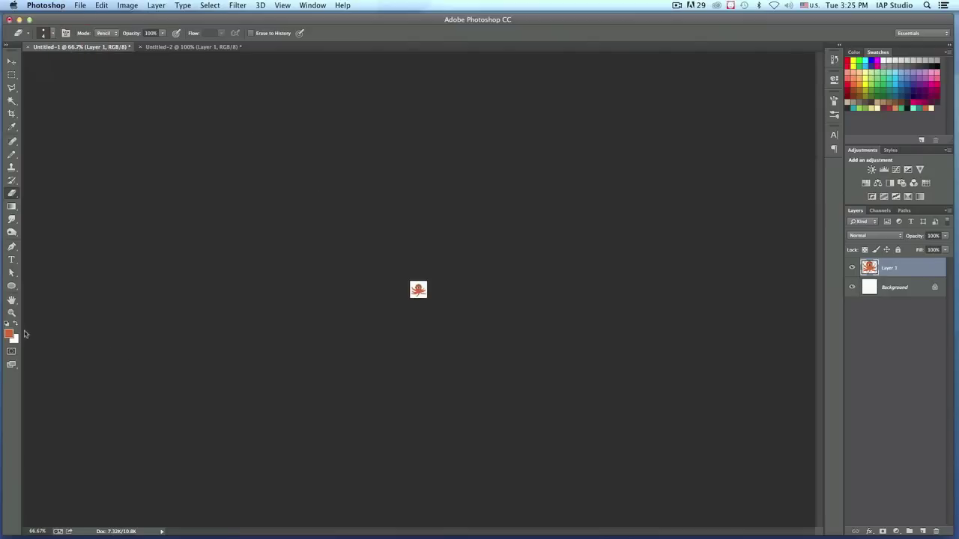
{"action": "left_click", "coordinate": [18, 313]}
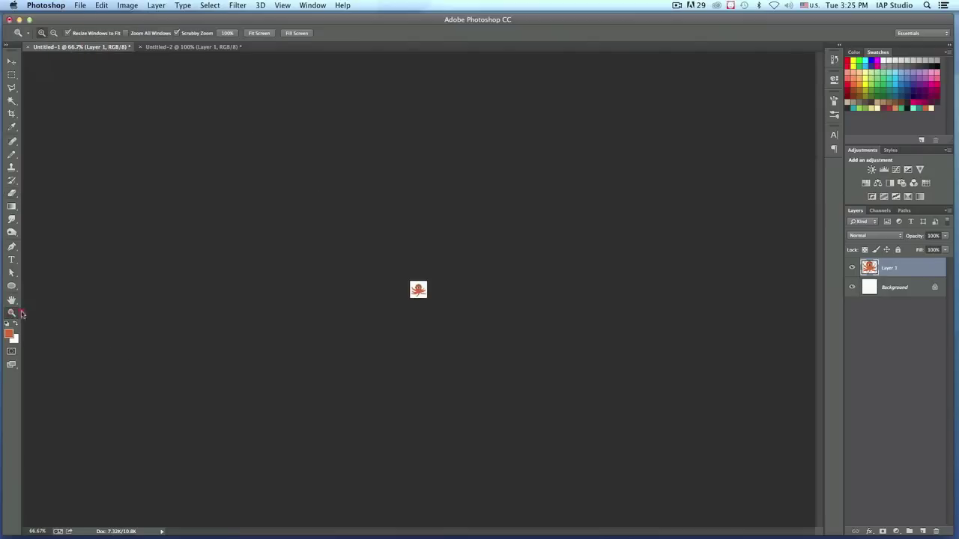
{"action": "left_click_drag", "start_coordinate": [424, 289], "coordinate": [421, 294]}
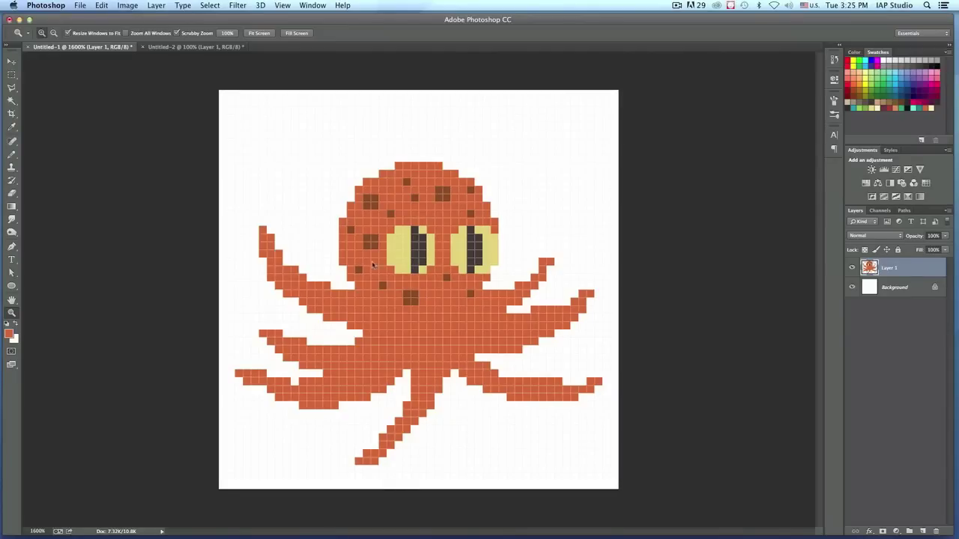
Step: Set the Eraser to Pencil mode with a 1 px size
{"action": "key", "text": "e"}
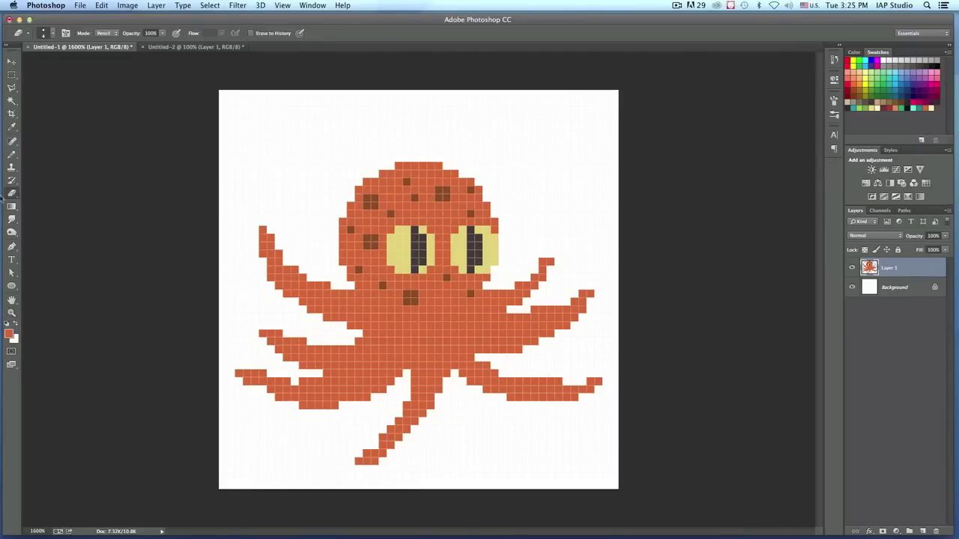
{"action": "left_click", "coordinate": [110, 34]}
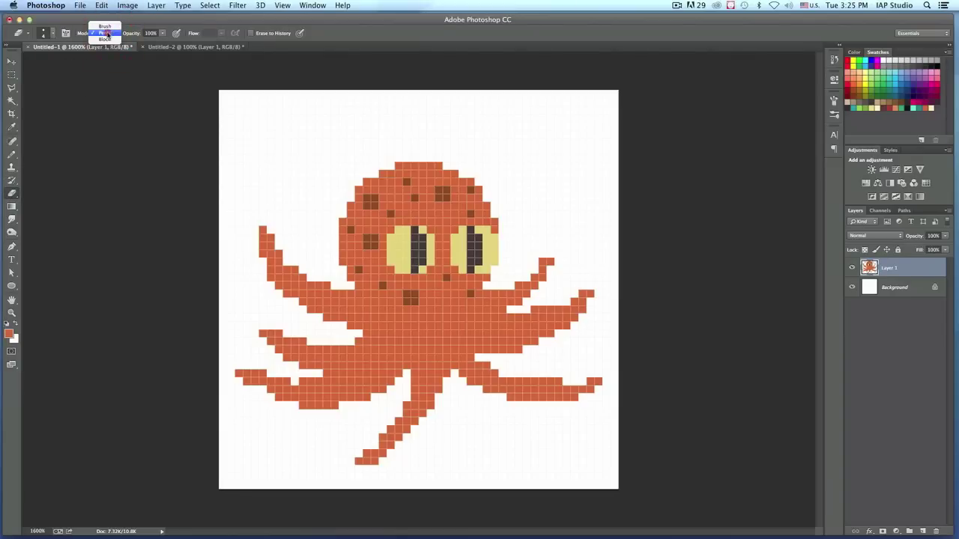
{"action": "left_click", "coordinate": [107, 35]}
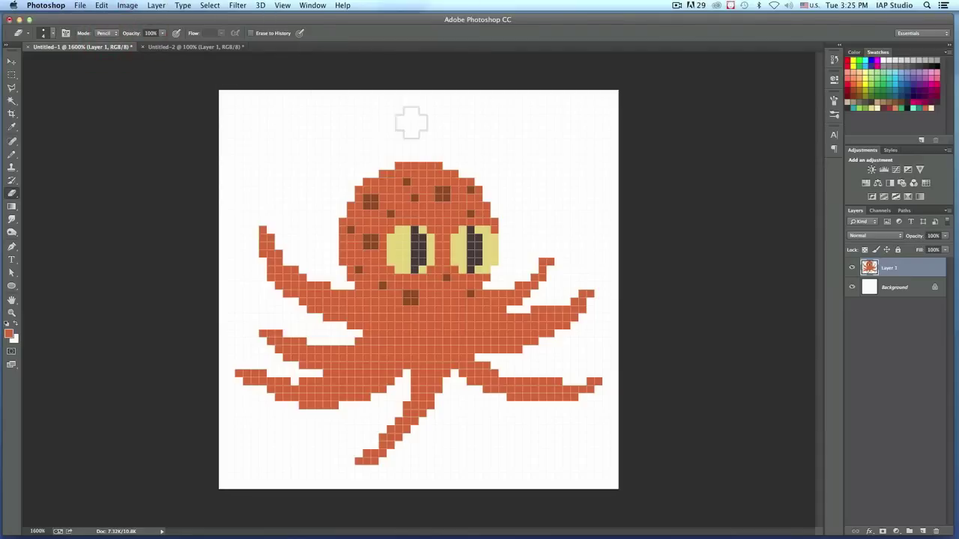
{"action": "key", "text": "bracketleft"}
{"action": "key", "text": "bracketleft"}
{"action": "key", "text": "bracketleft"}
Step: Erase the raised upper-right tentacle pixels, leaving a single lone pixel near its tip
{"action": "left_click", "coordinate": [550, 266]}
{"action": "mouse_move", "coordinate": [527, 277]}
{"action": "left_mouse_down"}
{"action": "mouse_move", "coordinate": [505, 296]}
{"action": "mouse_move", "coordinate": [548, 256]}
{"action": "mouse_move", "coordinate": [527, 287]}
{"action": "mouse_move", "coordinate": [519, 280]}
{"action": "mouse_move", "coordinate": [488, 298]}
{"action": "mouse_move", "coordinate": [512, 304]}
{"action": "mouse_move", "coordinate": [579, 284]}
{"action": "mouse_move", "coordinate": [547, 311]}
{"action": "mouse_move", "coordinate": [525, 314]}
{"action": "mouse_move", "coordinate": [552, 301]}
{"action": "mouse_move", "coordinate": [497, 316]}
{"action": "mouse_move", "coordinate": [525, 310]}
{"action": "mouse_move", "coordinate": [506, 316]}
{"action": "mouse_move", "coordinate": [498, 291]}
{"action": "left_mouse_up"}
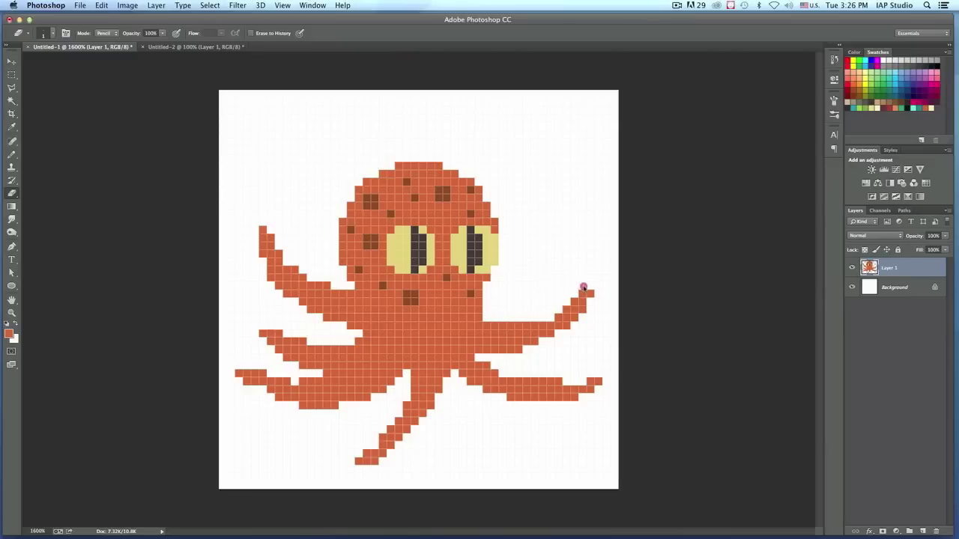
{"action": "left_click_drag", "start_coordinate": [583, 288], "coordinate": [553, 317]}
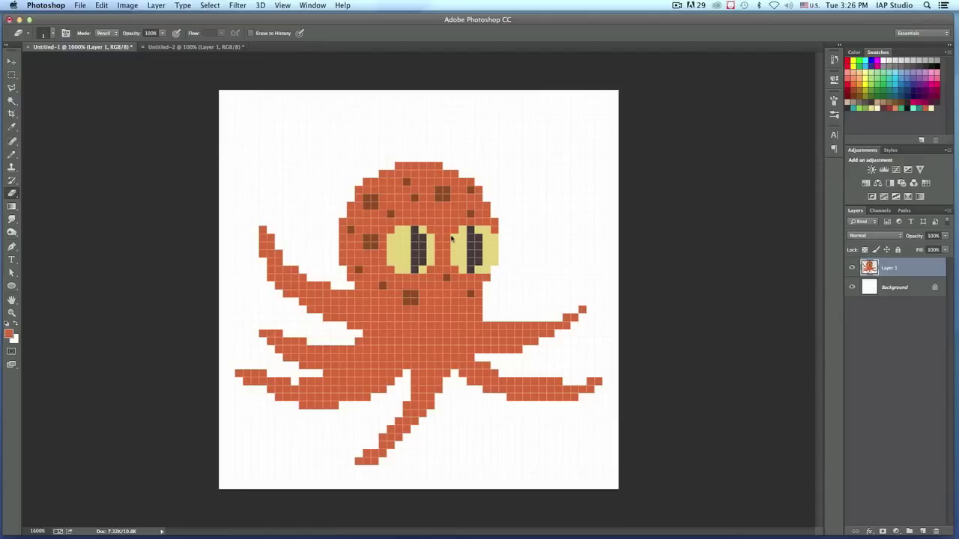
{"action": "left_click", "coordinate": [189, 47]}
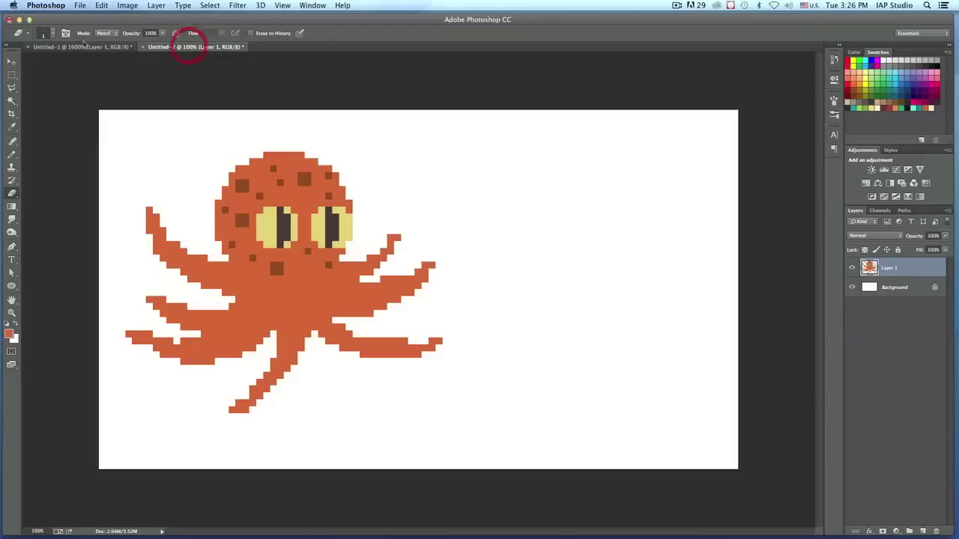
{"action": "left_click", "coordinate": [75, 47]}
{"action": "left_click", "coordinate": [180, 47]}
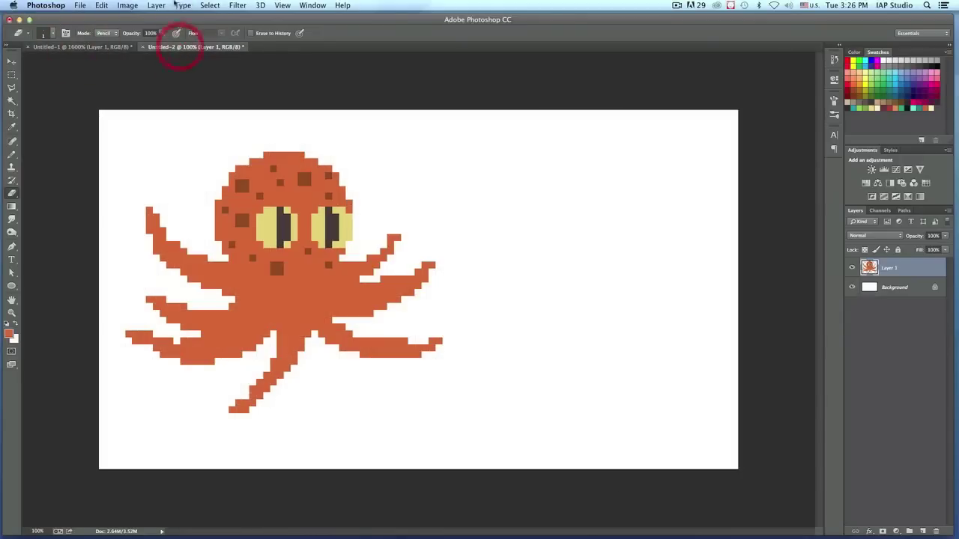
{"action": "left_click", "coordinate": [93, 47]}
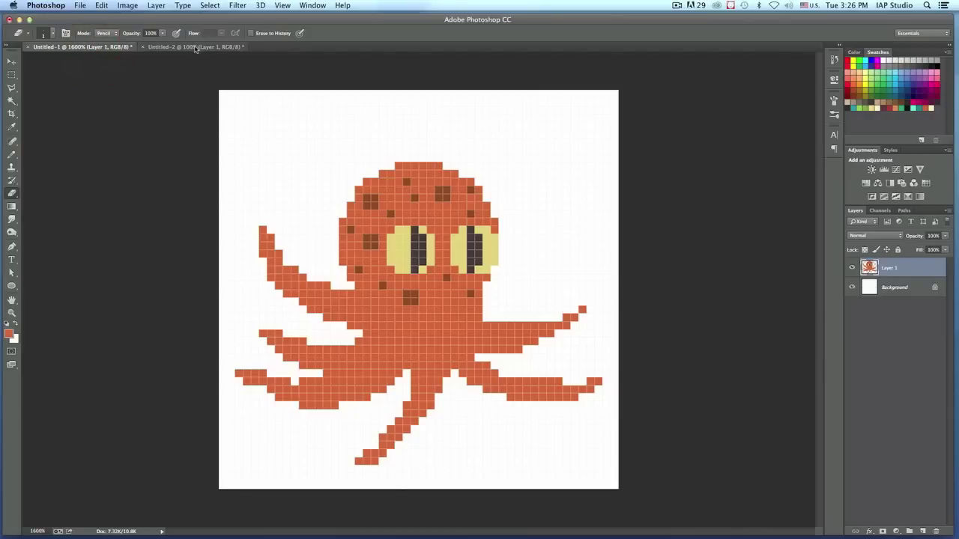